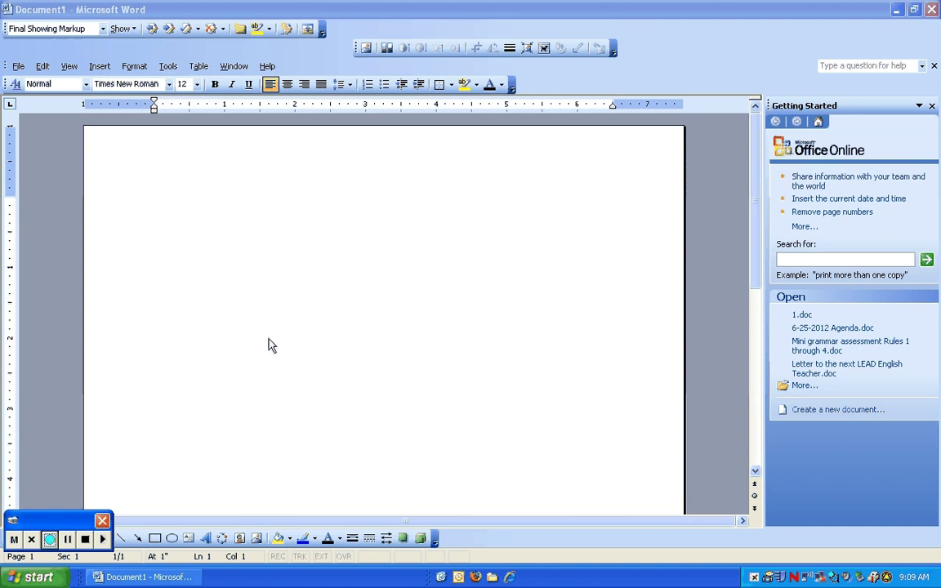
Close the Getting Started pane and apply 1" margins on all sides to the whole document in Page Setup.
{"action": "left_click", "coordinate": [255, 251]}
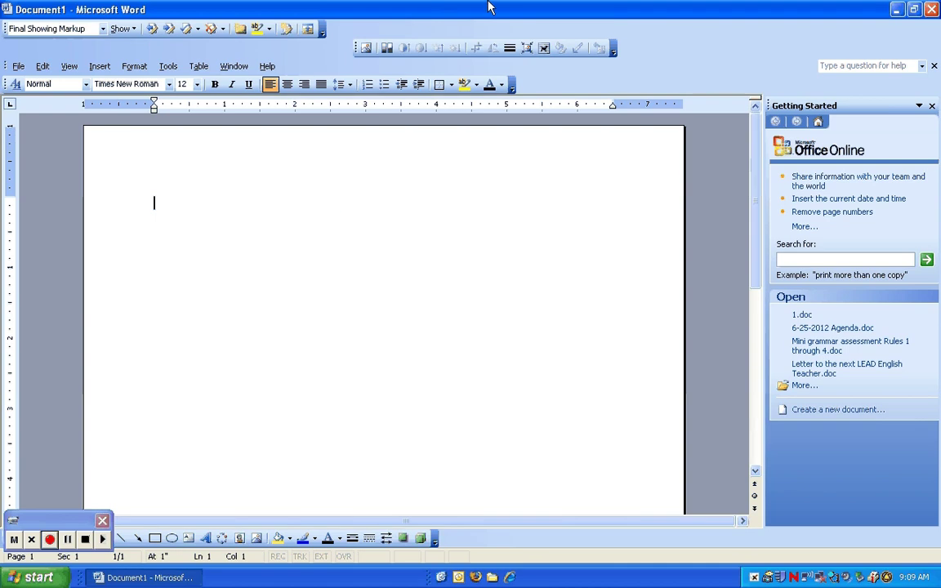
{"action": "left_click", "coordinate": [932, 107]}
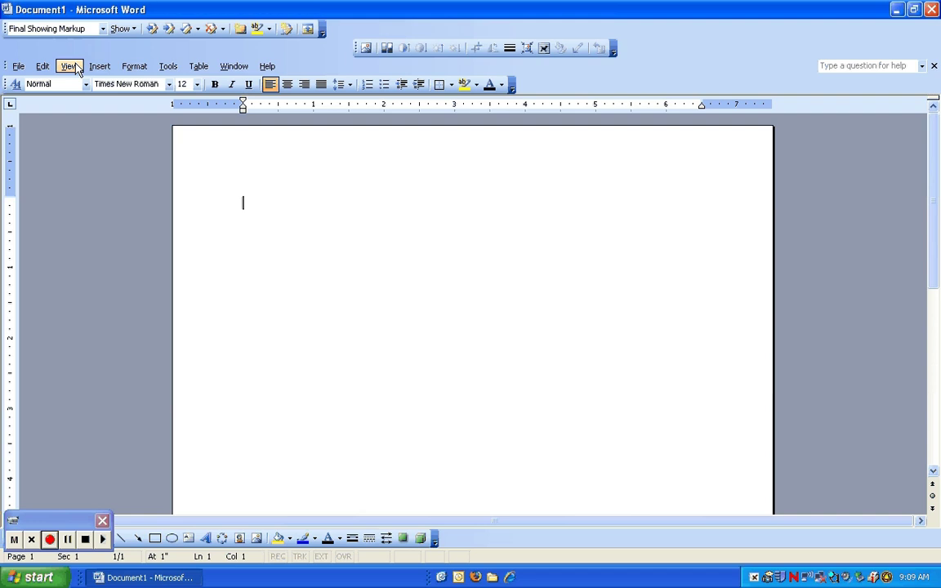
{"action": "left_click", "coordinate": [18, 67]}
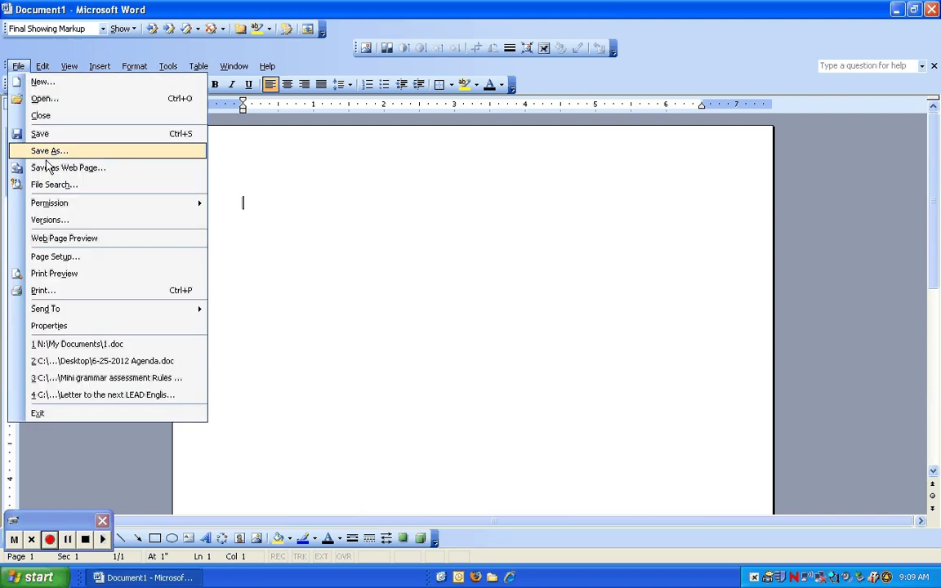
{"action": "left_click", "coordinate": [68, 258]}
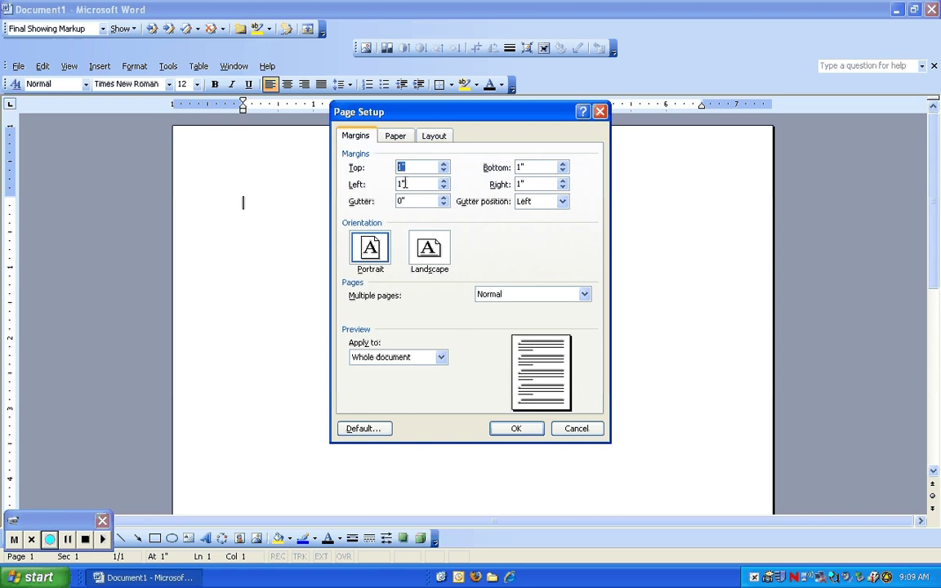
{"action": "left_click", "coordinate": [542, 185]}
{"action": "left_click", "coordinate": [524, 432]}
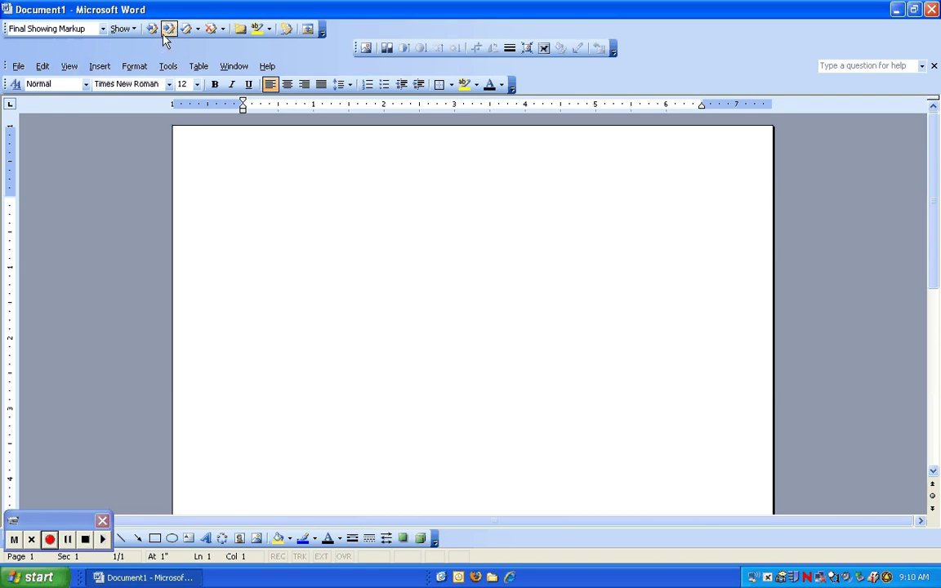
Open the page header for editing and enter "Running Head: TITLE OF THE PAPER" in it.
{"action": "left_click", "coordinate": [72, 74]}
{"action": "left_click", "coordinate": [88, 262]}
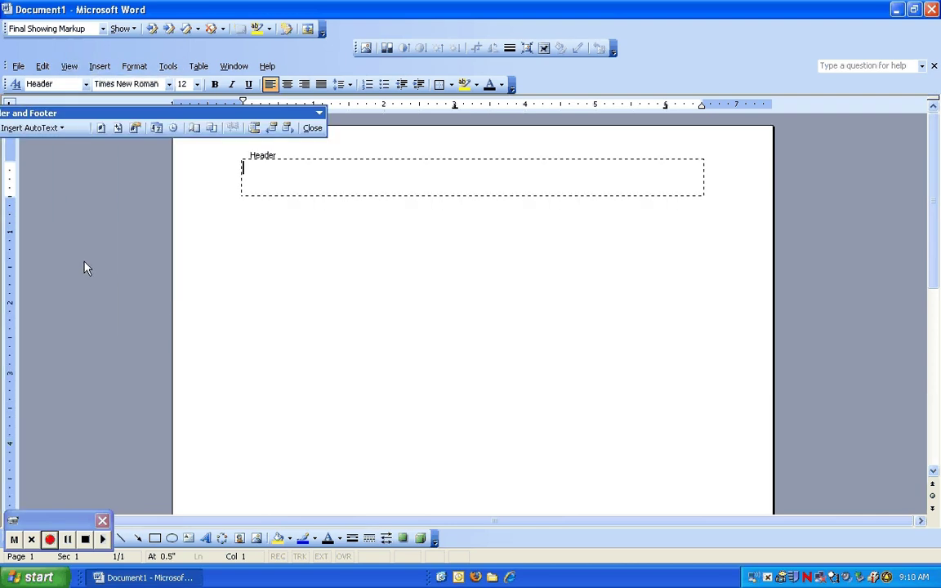
{"action": "left_click_drag", "start_coordinate": [224, 116], "coordinate": [303, 258]}
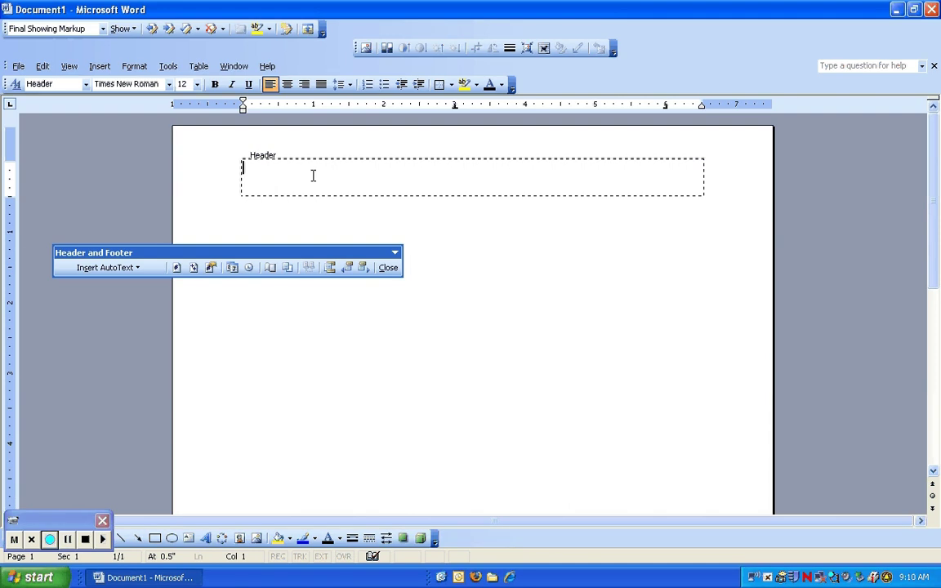
{"action": "type", "text": "Running Head"}
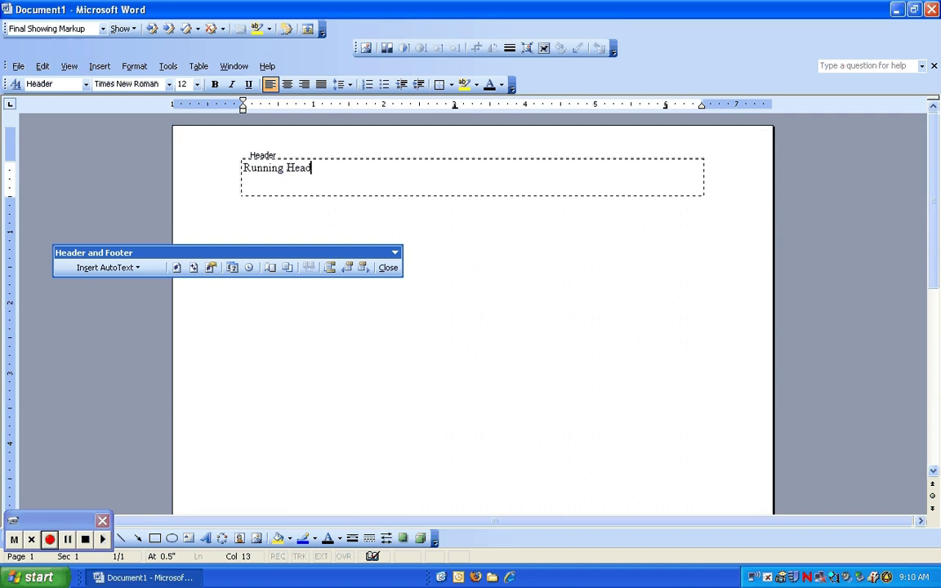
{"action": "type", "text": ":  TITLE OF THE PAPER"}
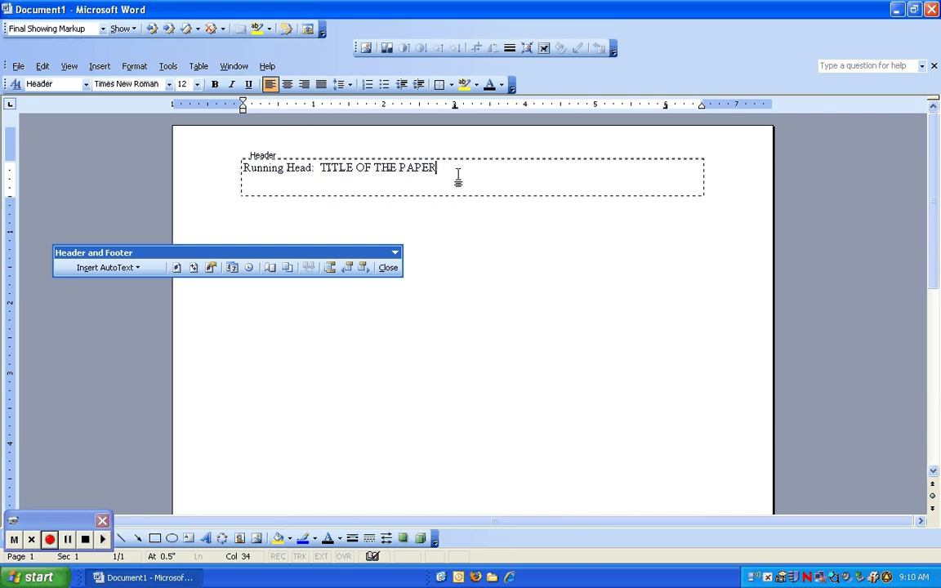
Insert a right-aligned page number in the header, shown on the first page, and leave header editing.
{"action": "left_click", "coordinate": [103, 72]}
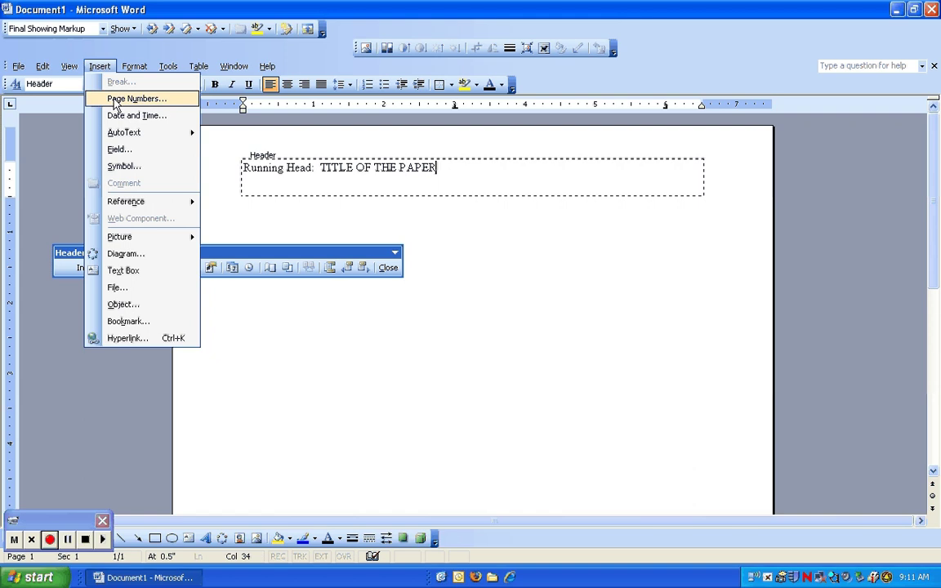
{"action": "left_click", "coordinate": [115, 98]}
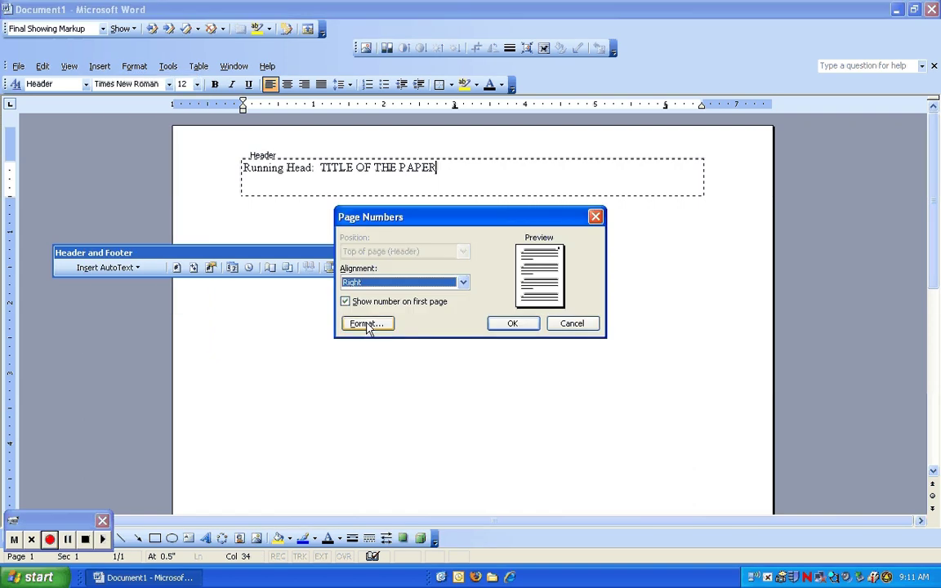
{"action": "left_click", "coordinate": [521, 324]}
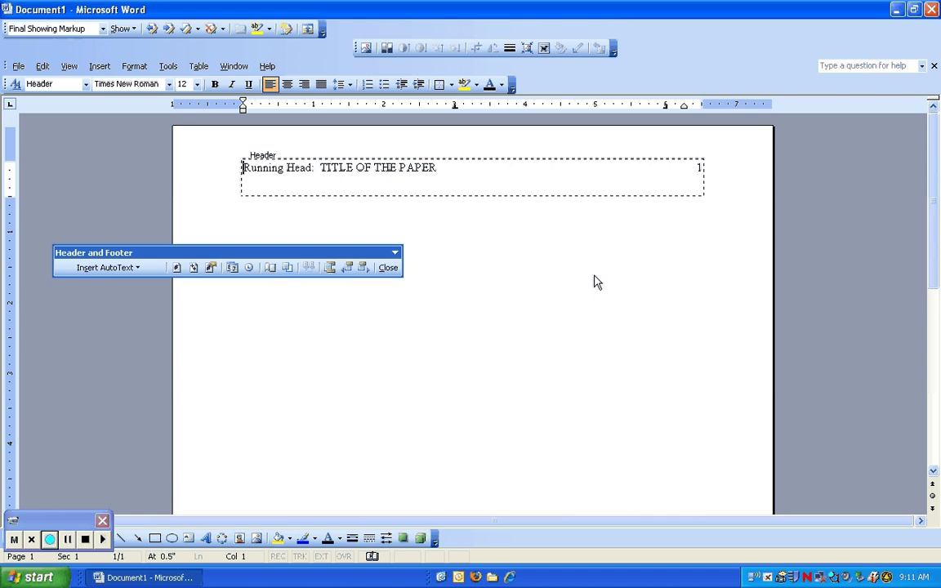
{"action": "left_click", "coordinate": [701, 171]}
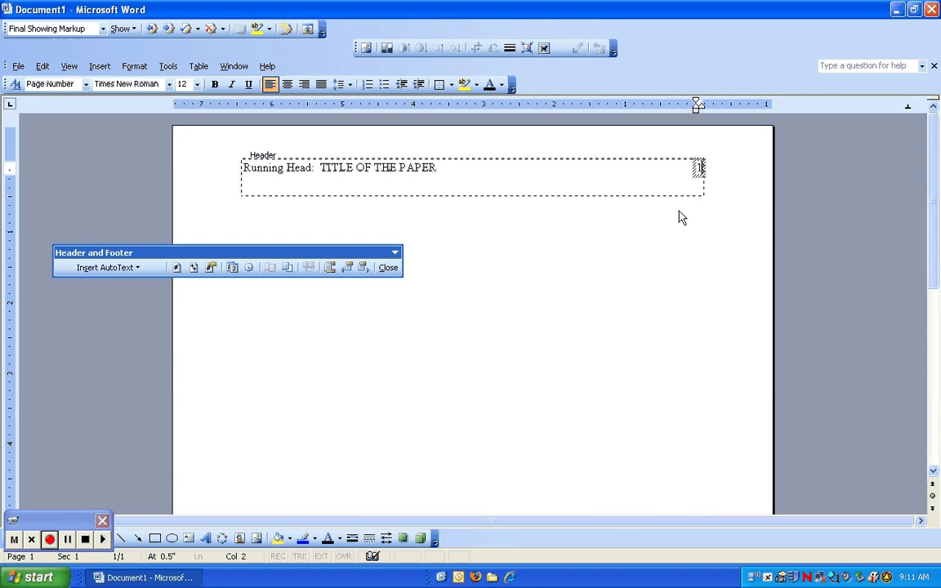
{"action": "left_click", "coordinate": [605, 183]}
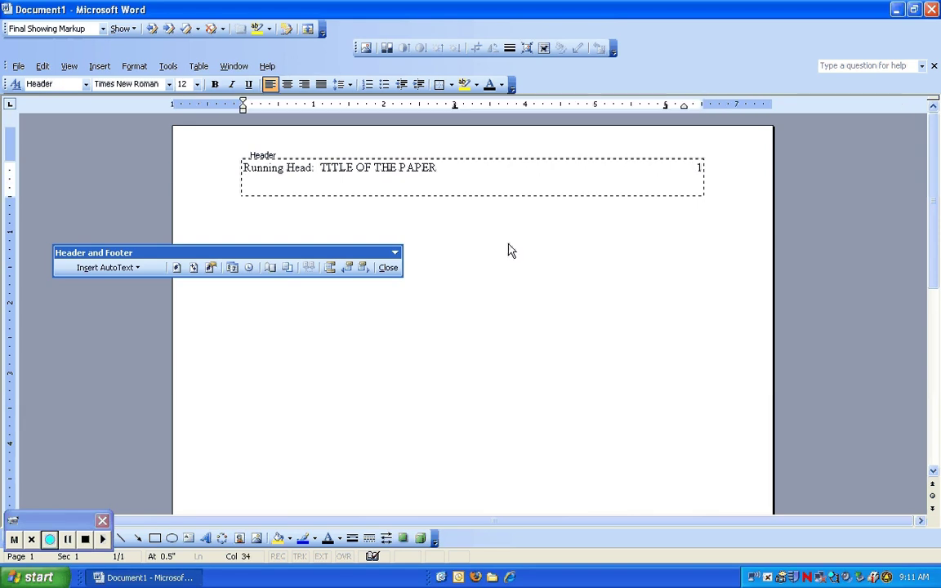
{"action": "left_click", "coordinate": [388, 270]}
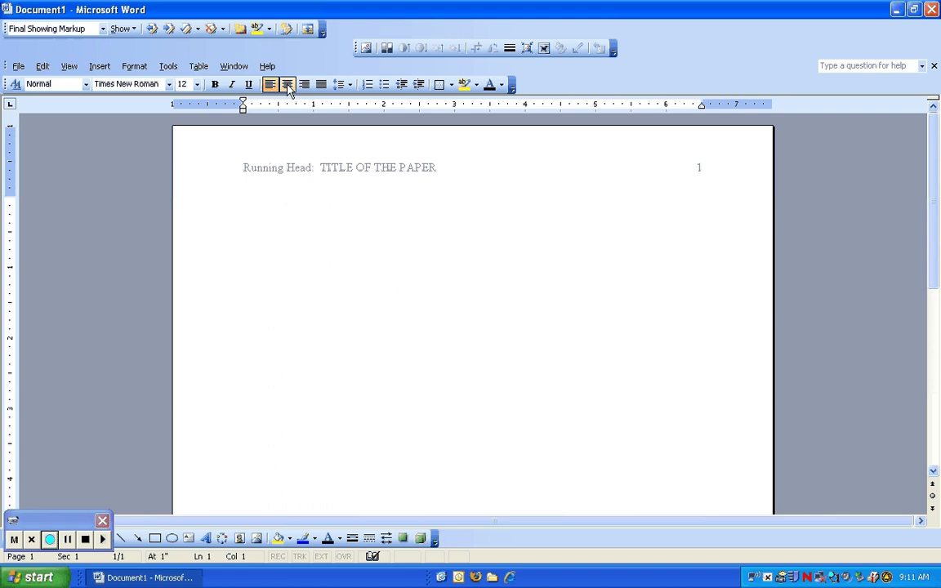
Center the body paragraph and set its line spacing to Double.
{"action": "left_click", "coordinate": [288, 85]}
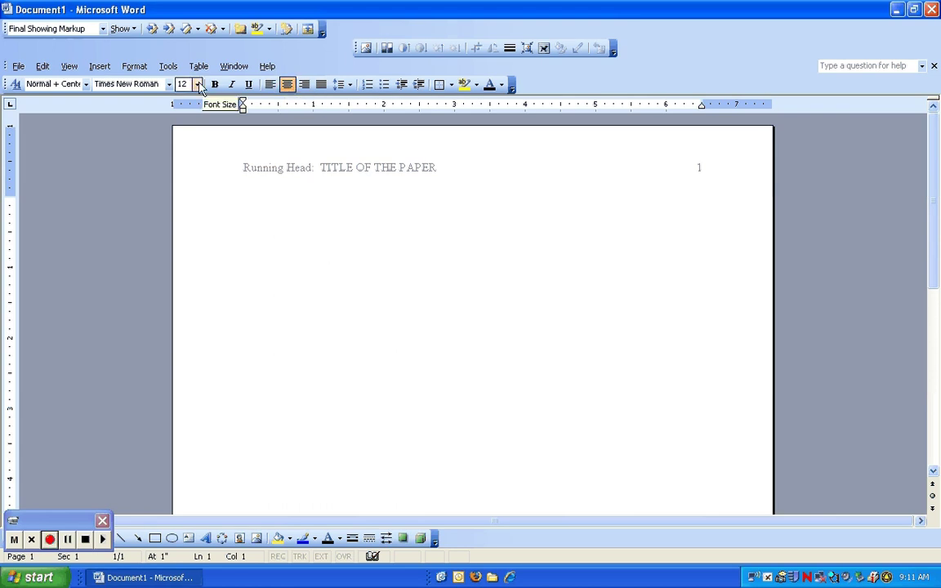
{"action": "left_click", "coordinate": [135, 69]}
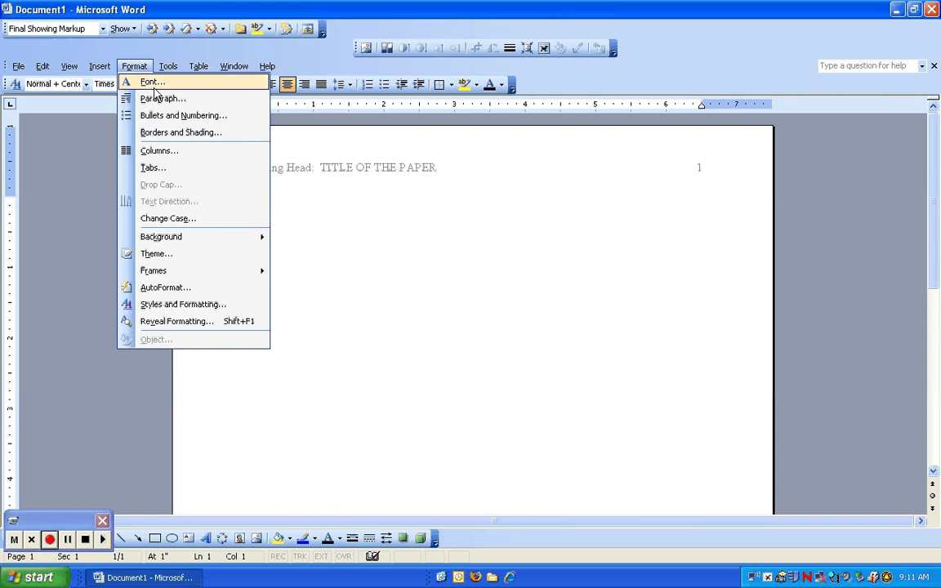
{"action": "left_click", "coordinate": [153, 98]}
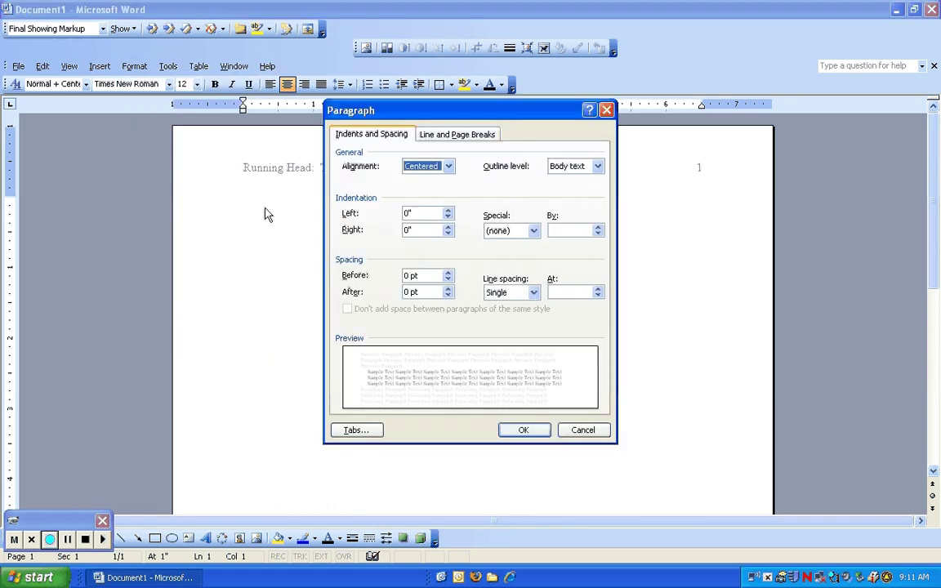
{"action": "left_click", "coordinate": [533, 293]}
{"action": "left_click", "coordinate": [519, 327]}
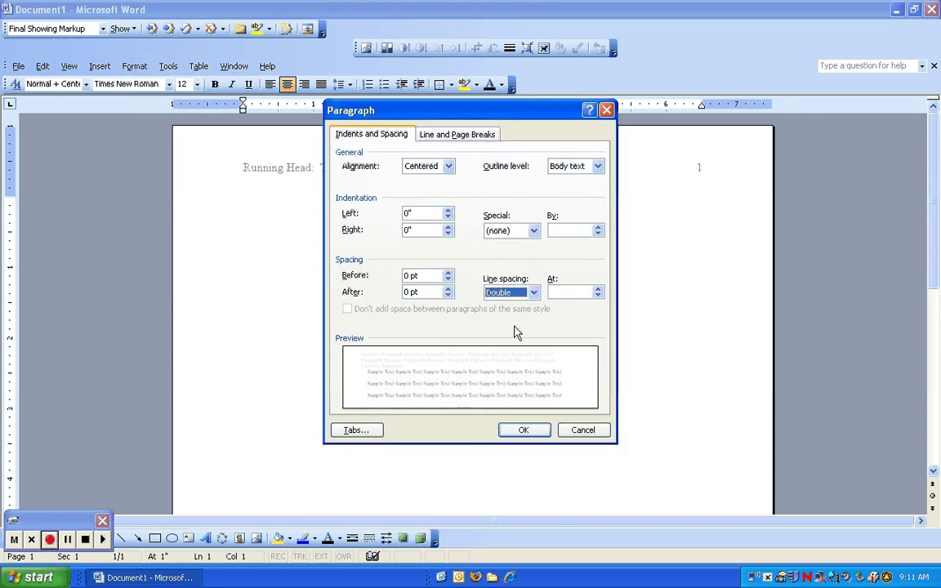
{"action": "left_click", "coordinate": [523, 431]}
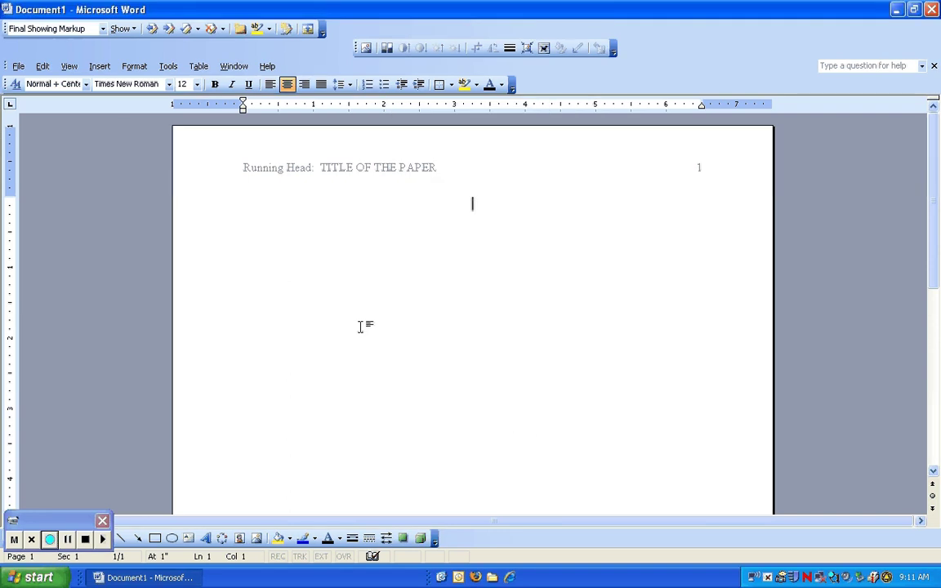
Add four blank lines above the title position so that the text starts on line 5.
{"action": "key", "text": "Return"}
{"action": "key", "text": "Return"}
{"action": "key", "text": "Return"}
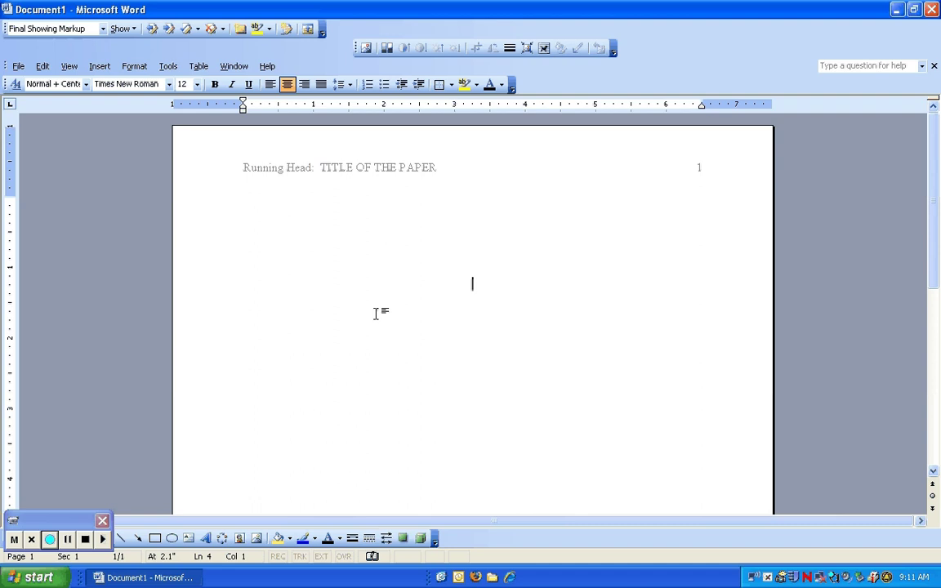
{"action": "key", "text": "Return"}
{"action": "key", "text": "Return"}
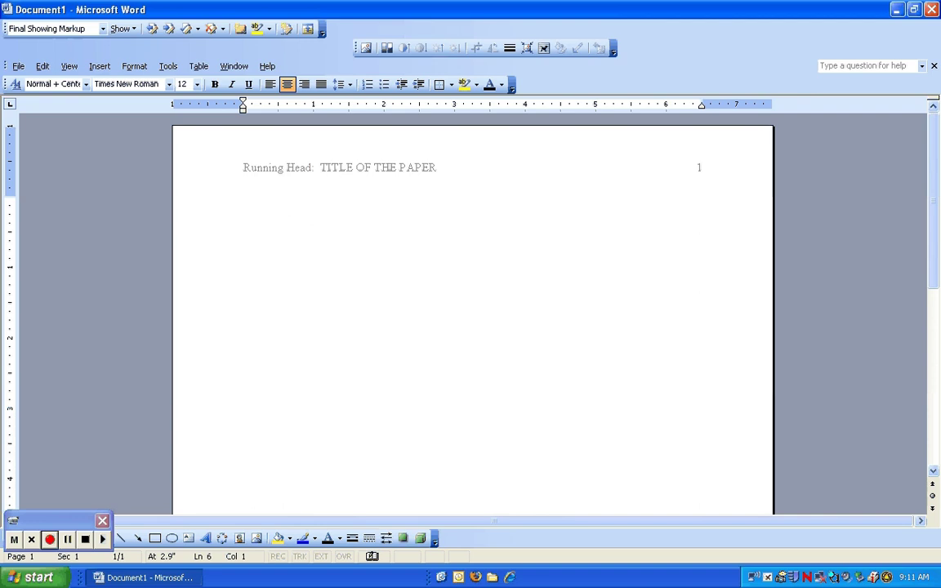
{"action": "key", "text": "BackSpace"}
Switch to Firefox and open the Purdue Online Writing Lab site at owl.english.purdue.edu.
{"action": "left_click", "coordinate": [476, 578]}
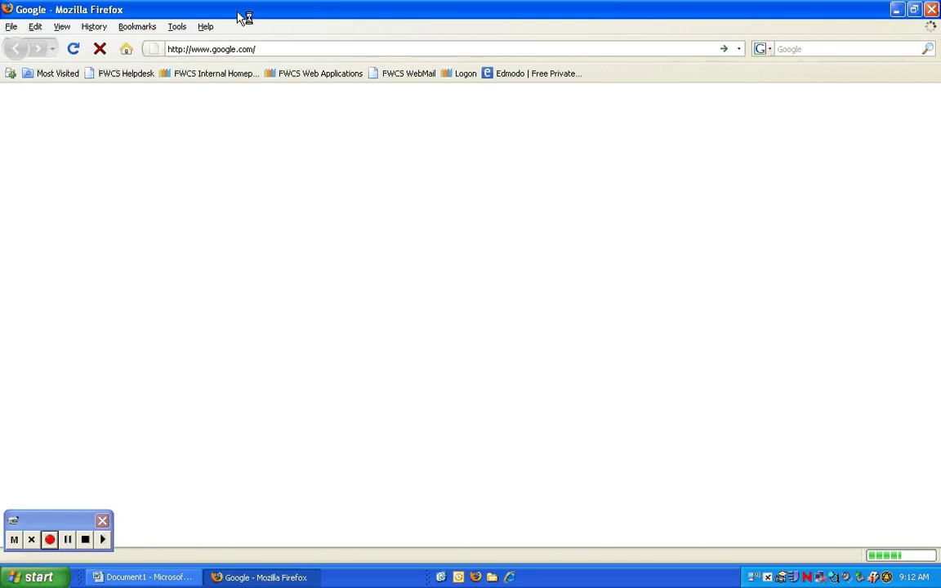
{"action": "left_click", "coordinate": [284, 47]}
{"action": "type", "text": "owl"}
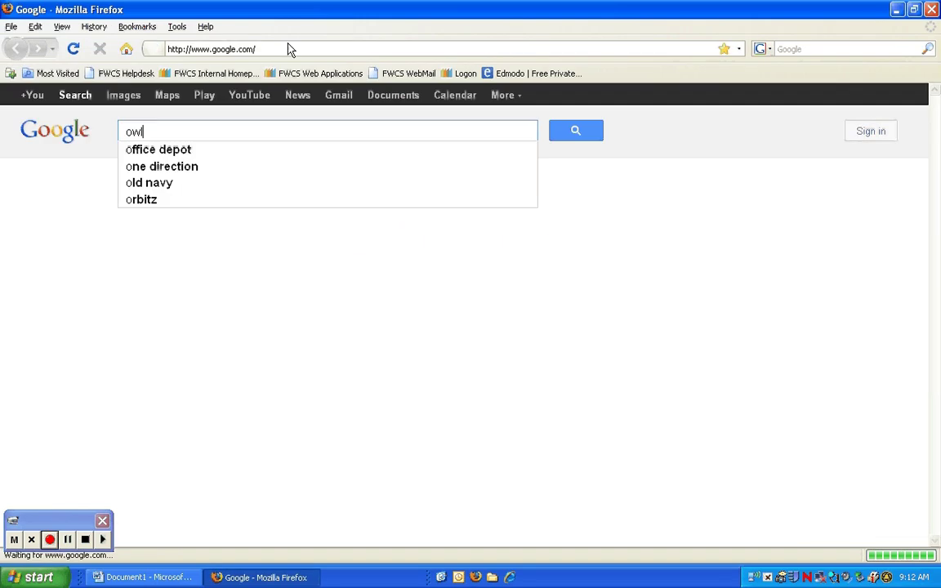
{"action": "type", "text": "owl"}
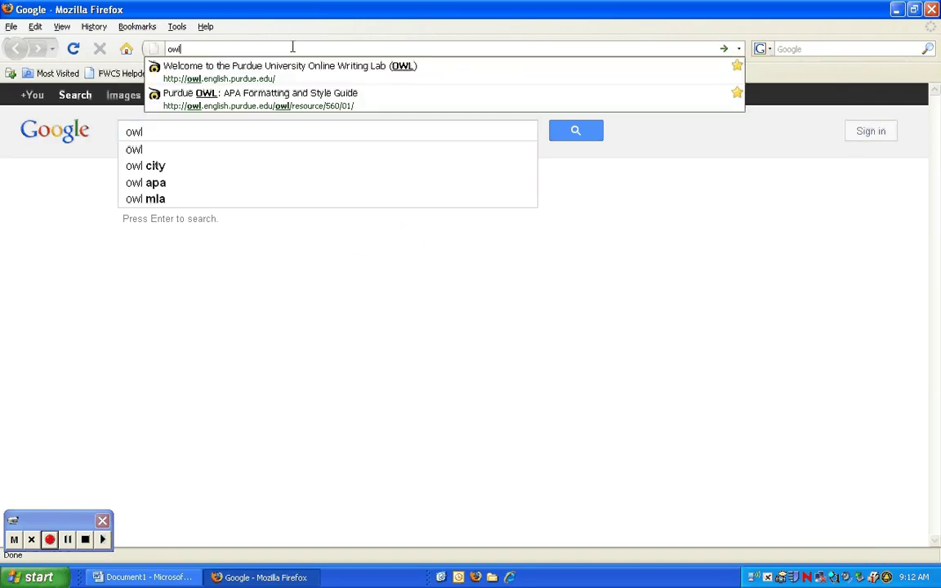
{"action": "key", "text": "Down"}
{"action": "key", "text": "Down"}
{"action": "key", "text": "Up"}
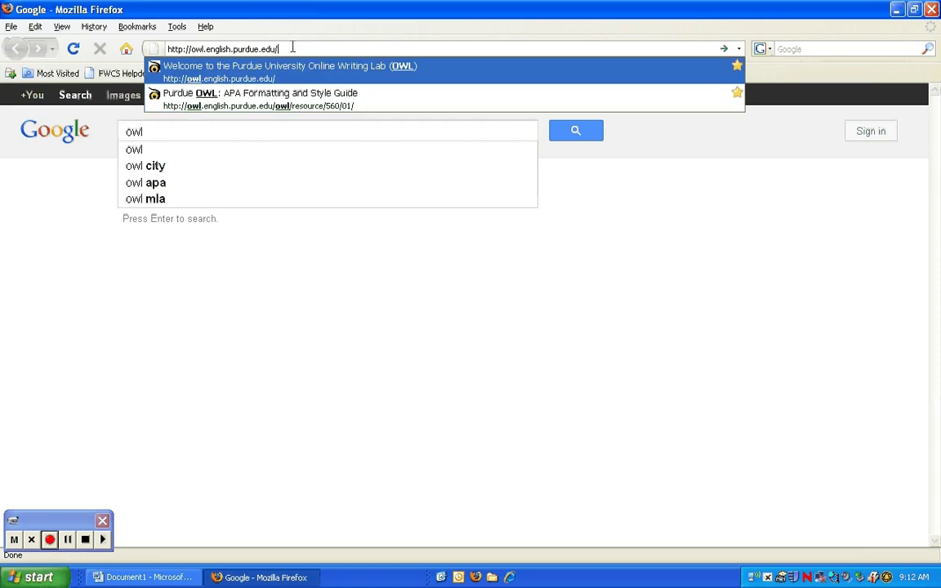
{"action": "key", "text": "Return"}
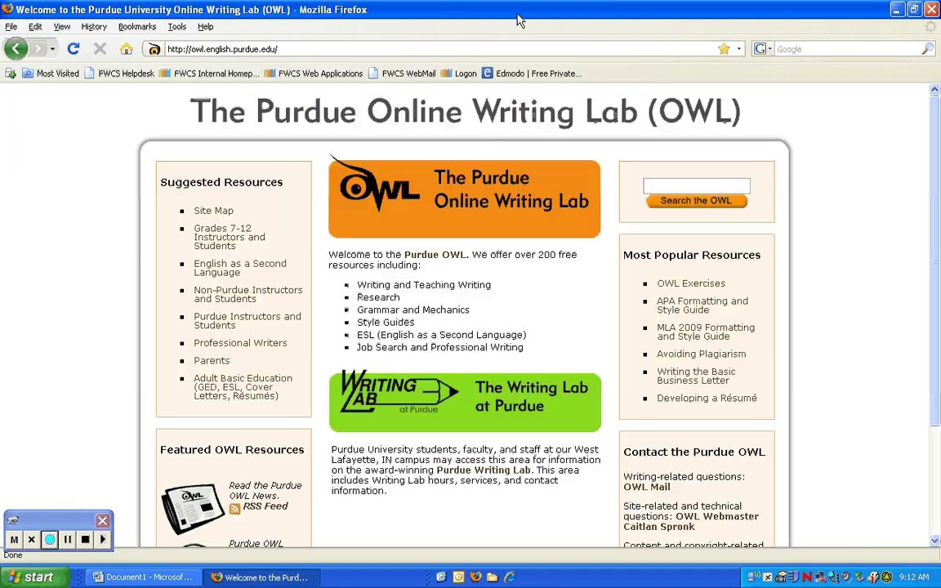
Open the APA Formatting and Style Guide and examine the layout of its sample APA title page.
{"action": "left_click", "coordinate": [699, 304]}
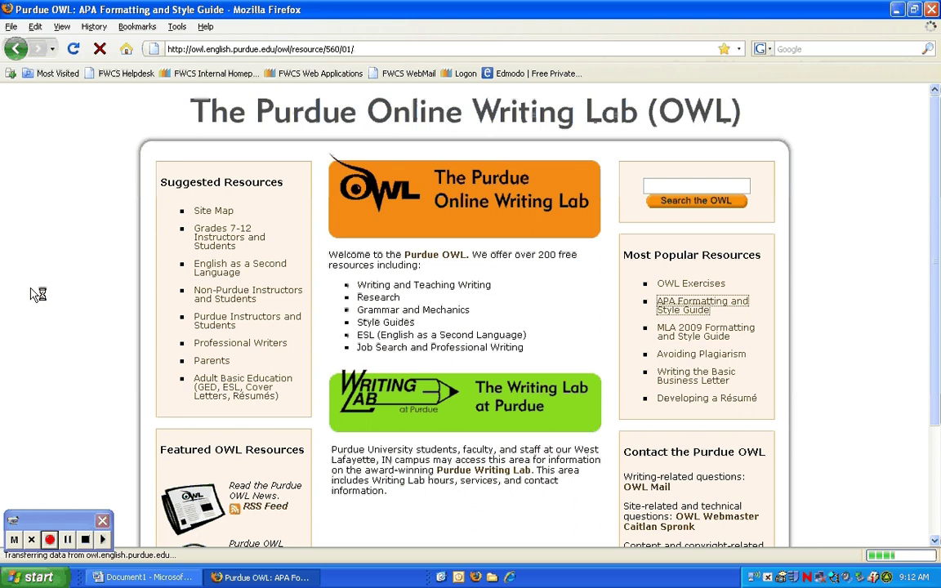
{"action": "scroll", "coordinate": [59, 286], "scroll_direction": "down", "scroll_amount": 20}
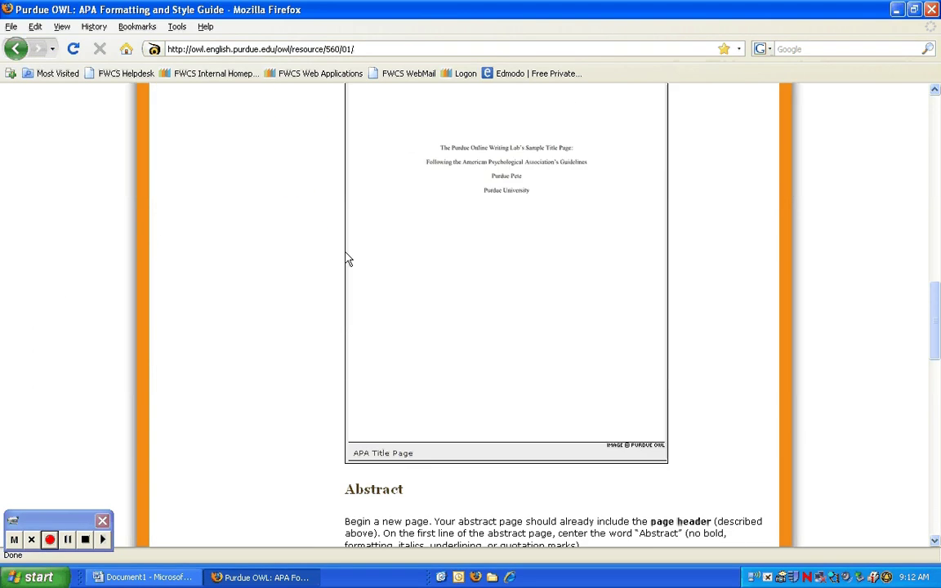
{"action": "scroll", "coordinate": [539, 231], "scroll_direction": "up", "scroll_amount": 1}
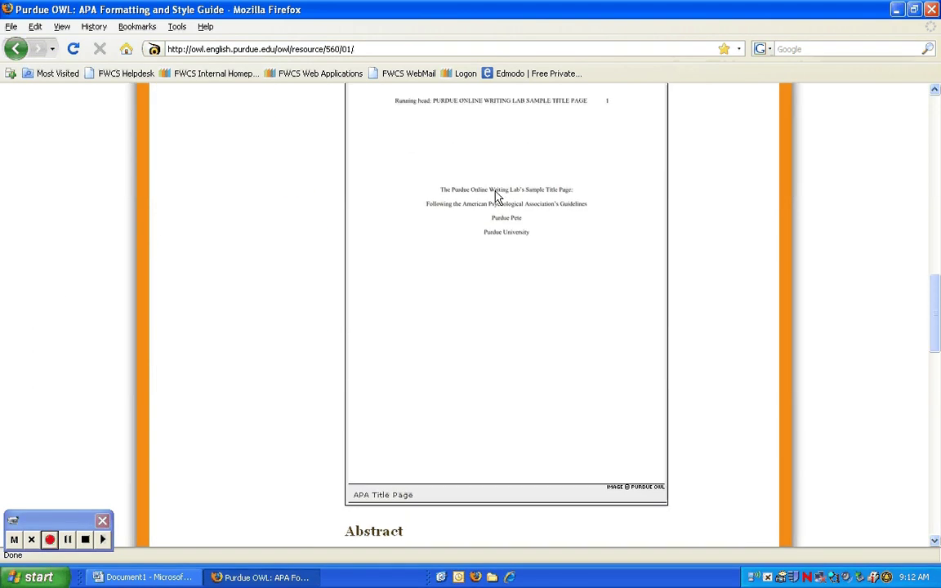
Return to the Word document and enter "Title of the Paper" and "Title line #2" on separate centered lines.
{"action": "left_click", "coordinate": [133, 583]}
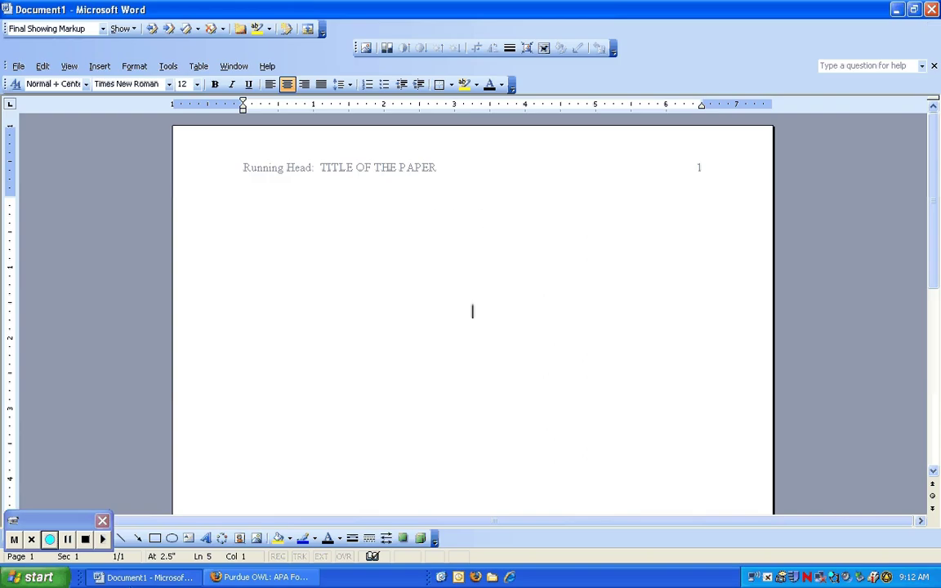
{"action": "type", "text": "Title of the Paper"}
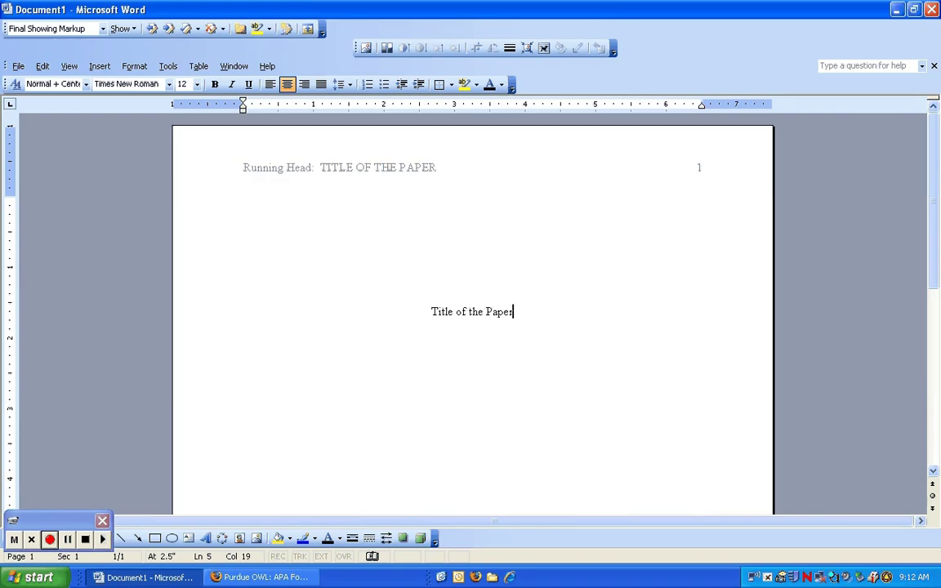
{"action": "key", "text": "Return"}
{"action": "type", "text": "Title line #2"}
{"action": "key", "text": "Return"}
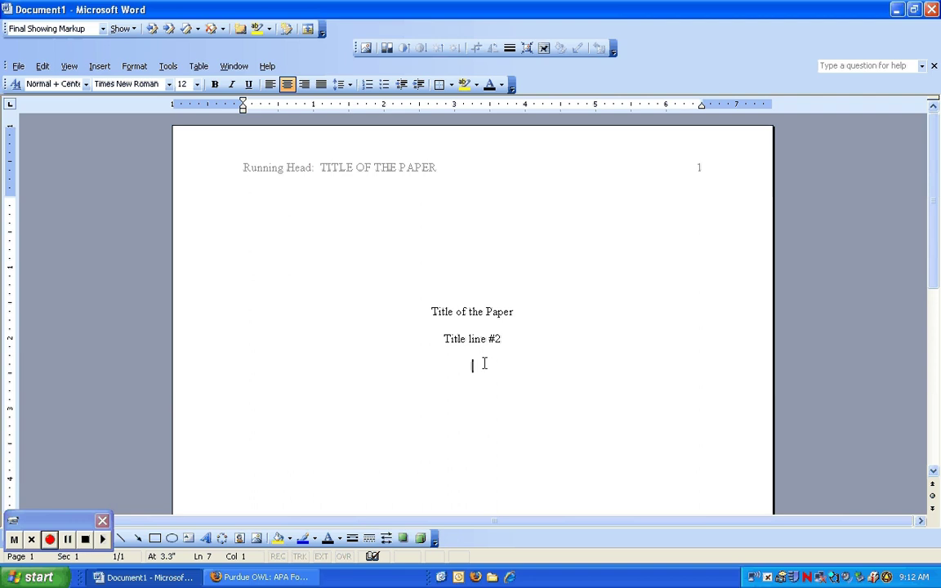
Check the sample title page in Firefox for the line below the title, and return to the Word document.
{"action": "left_click", "coordinate": [316, 580]}
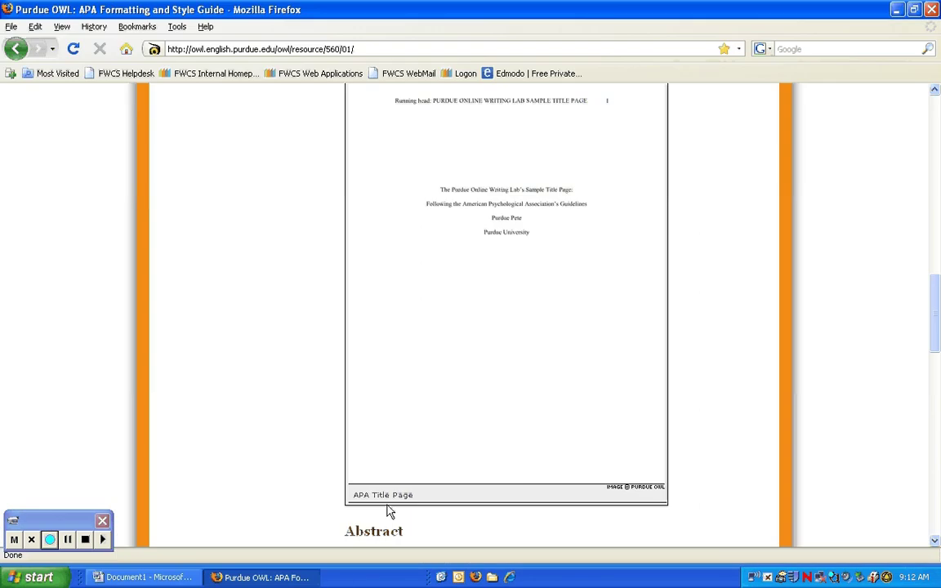
{"action": "left_click", "coordinate": [231, 581]}
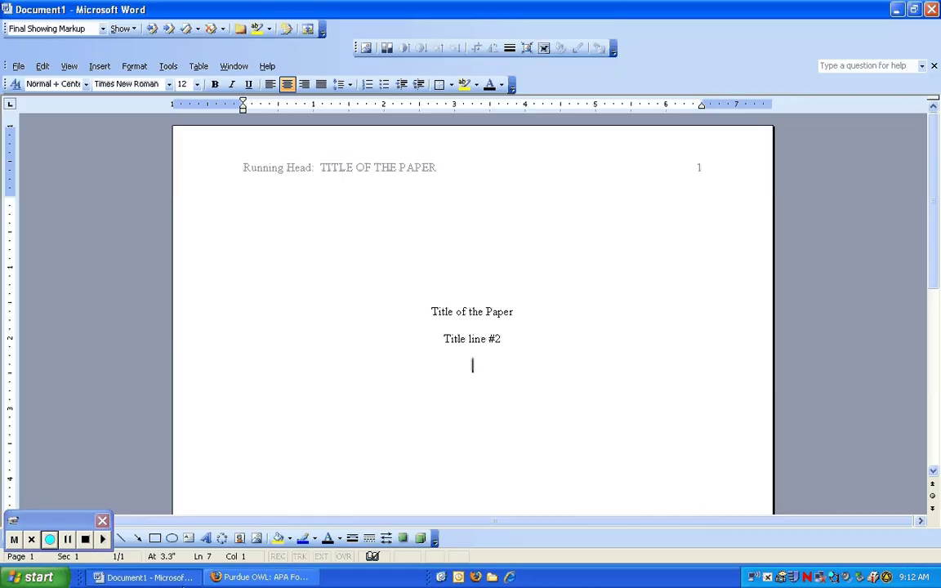
Add the author line "Your First and Last Name" below the second title line on the title page.
{"action": "type", "text": "Your Name"}
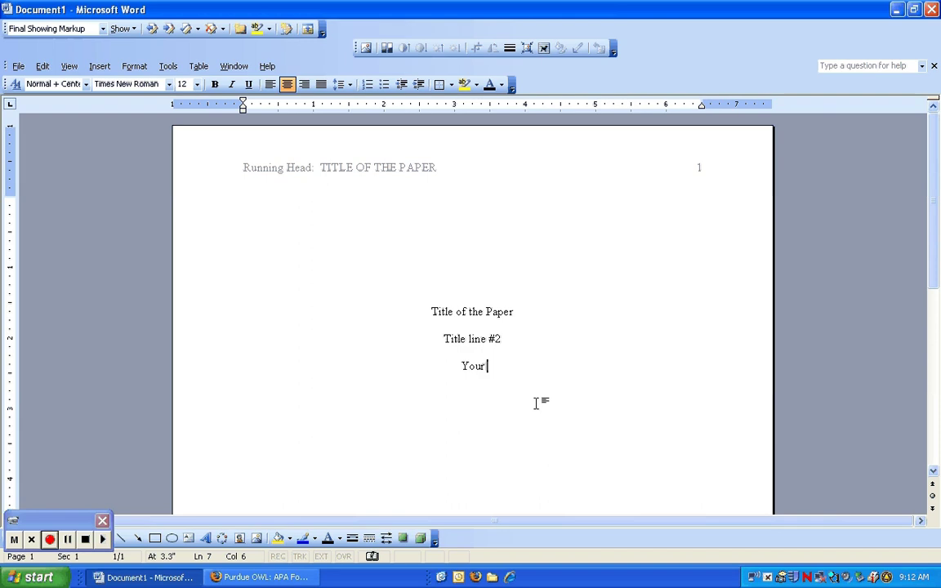
{"action": "key", "text": "Return"}
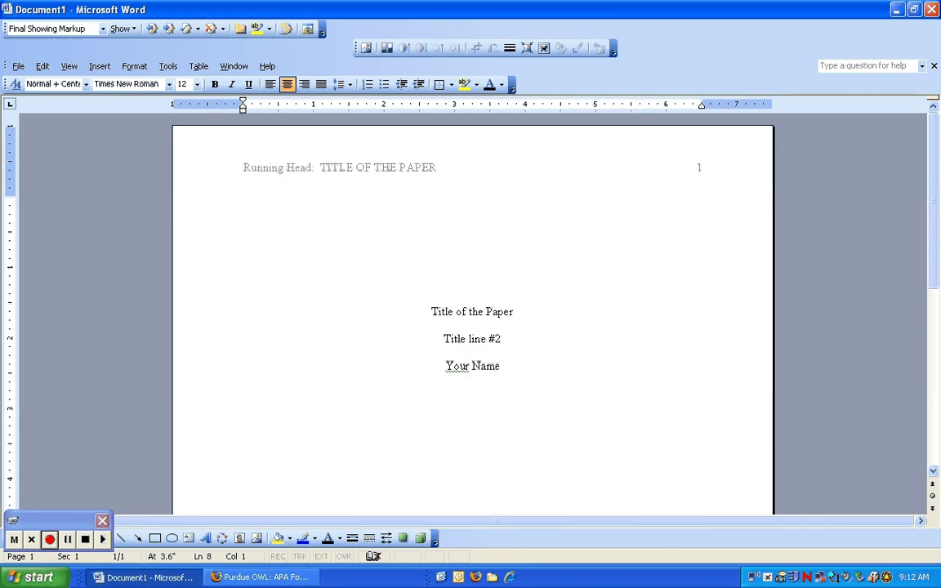
{"action": "mouse_move", "coordinate": [476, 387]}
{"action": "left_mouse_down"}
{"action": "mouse_move", "coordinate": [489, 369]}
{"action": "mouse_move", "coordinate": [472, 371]}
{"action": "left_mouse_up"}
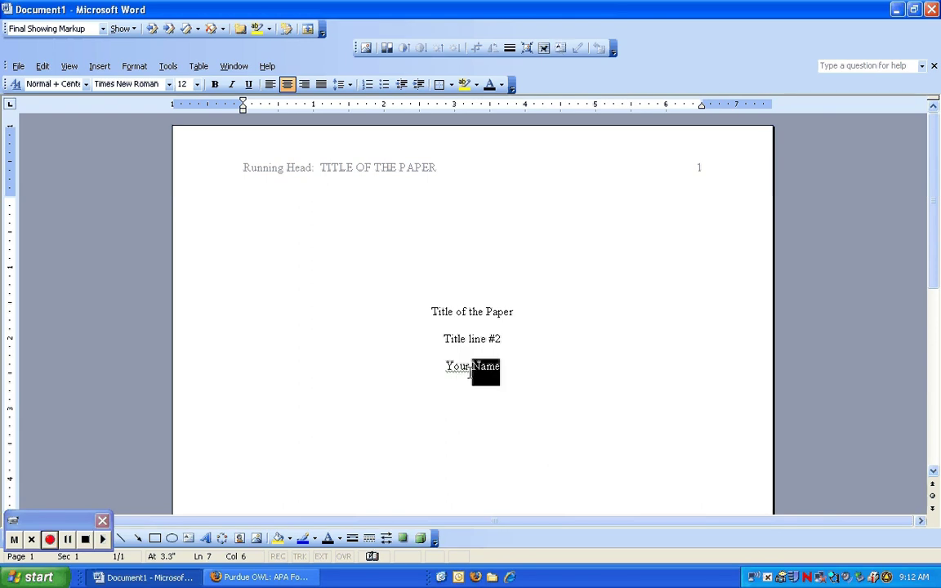
{"action": "type", "text": "First and Last Name"}
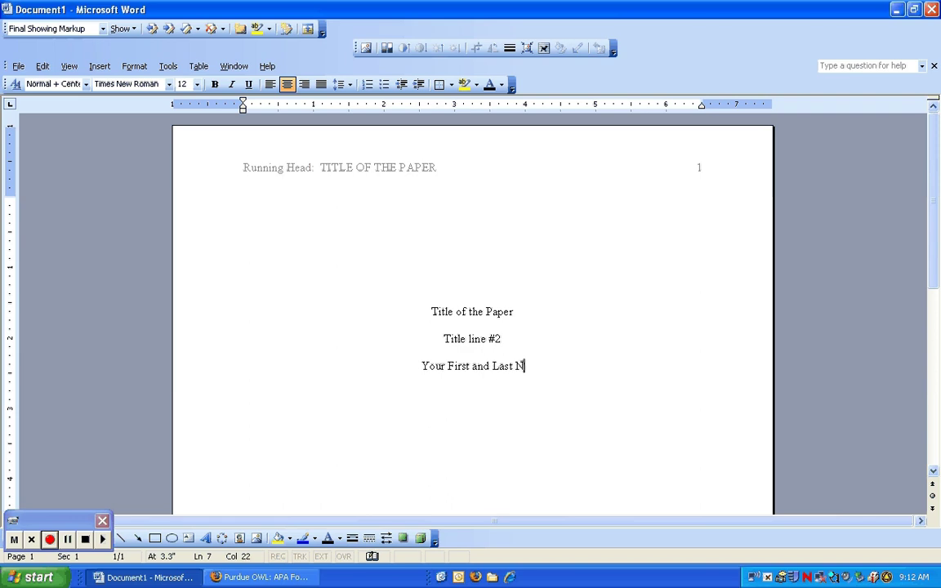
Check the Purdue OWL sample in Firefox, return to the Word document and add the line "Name of the School You Attend" below the author.
{"action": "left_click", "coordinate": [260, 578]}
{"action": "left_click", "coordinate": [174, 583]}
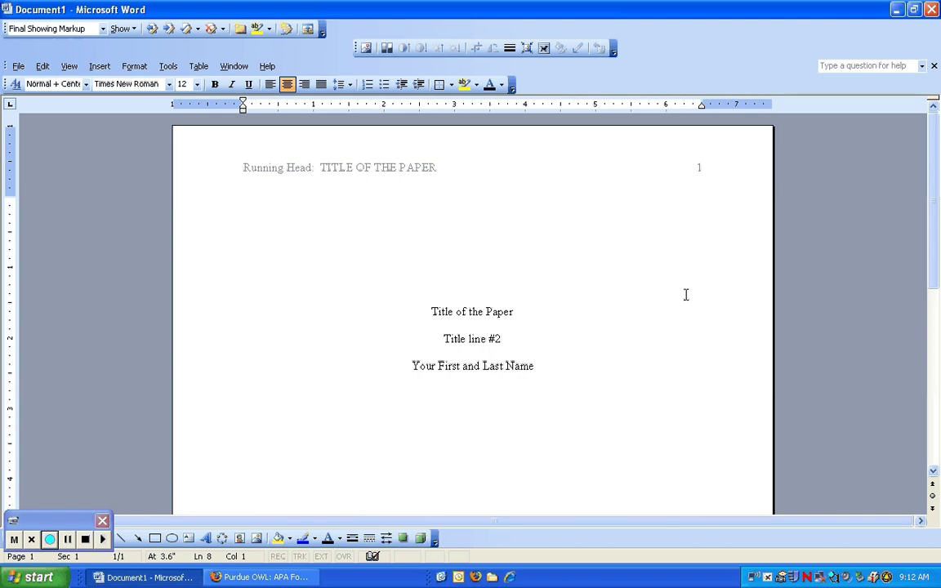
{"action": "type", "text": "Name of the SCho"}
{"action": "key", "text": "BackSpace"}
{"action": "key", "text": "BackSpace"}
{"action": "key", "text": "BackSpace"}
{"action": "type", "text": "c"}
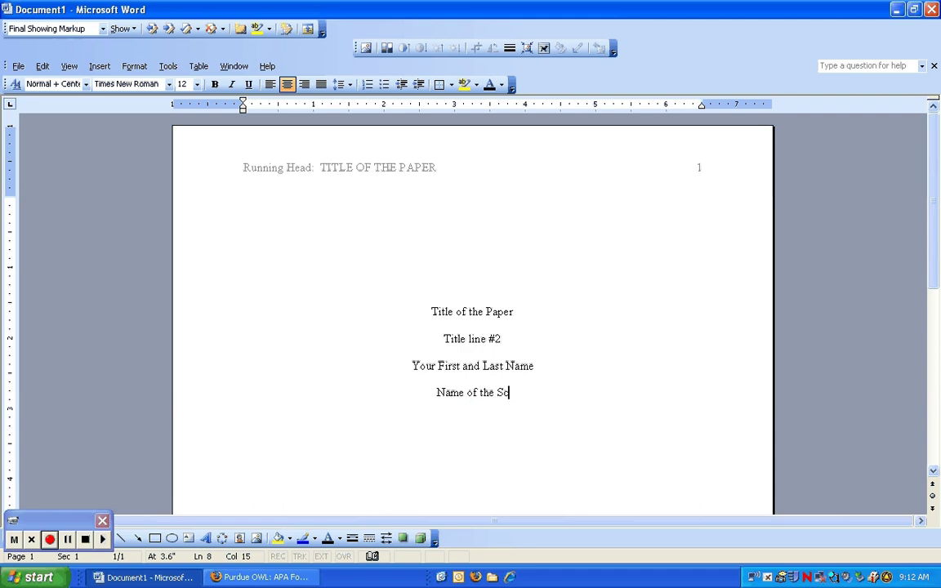
{"action": "type", "text": "hool You Attend"}
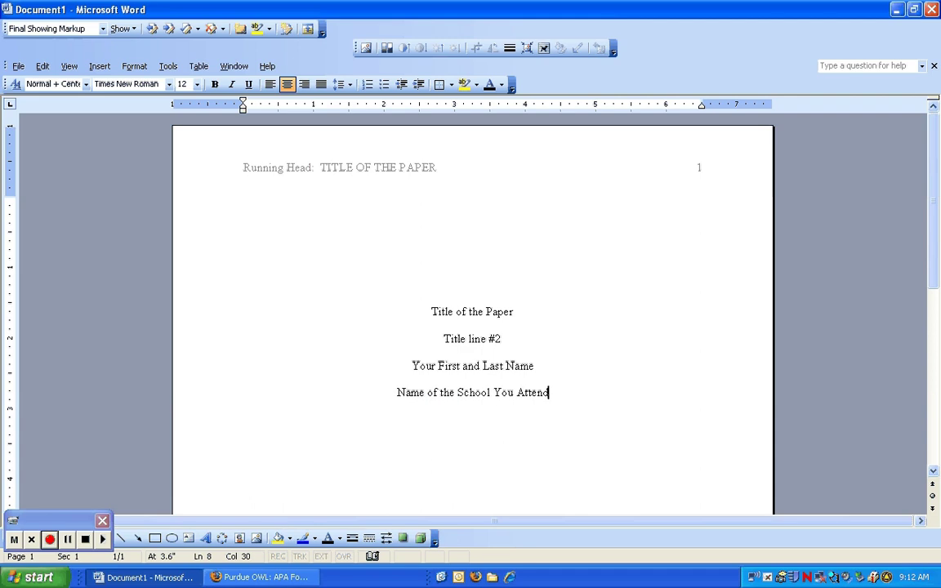
{"action": "key", "text": "Return"}
Insert a Next page section break after the school name line of the title page.
{"action": "left_click", "coordinate": [100, 67]}
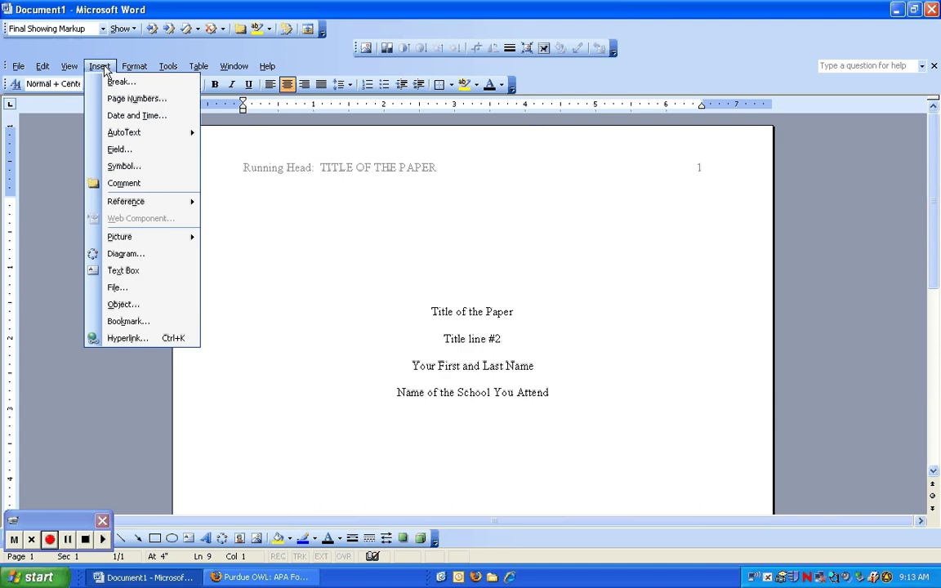
{"action": "left_click", "coordinate": [118, 82]}
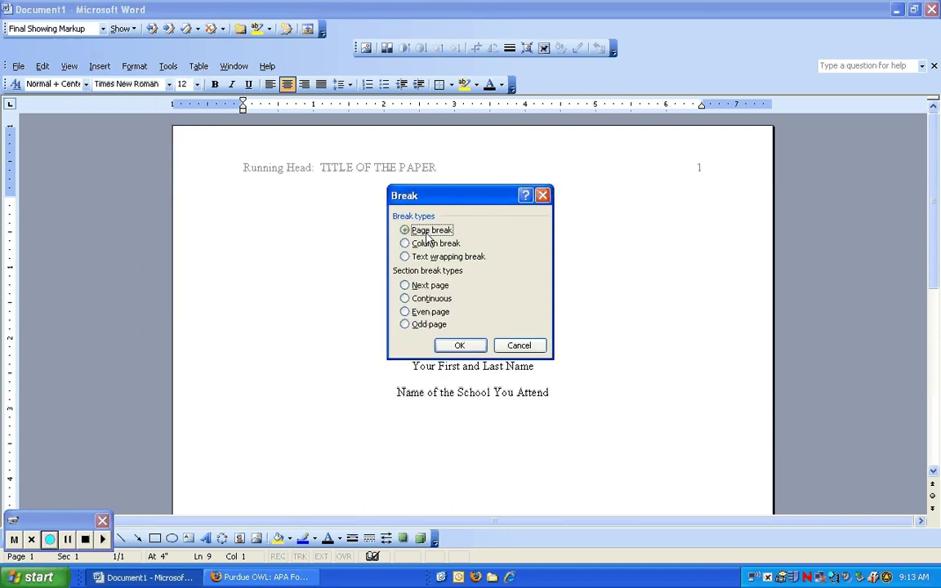
{"action": "left_click", "coordinate": [405, 286]}
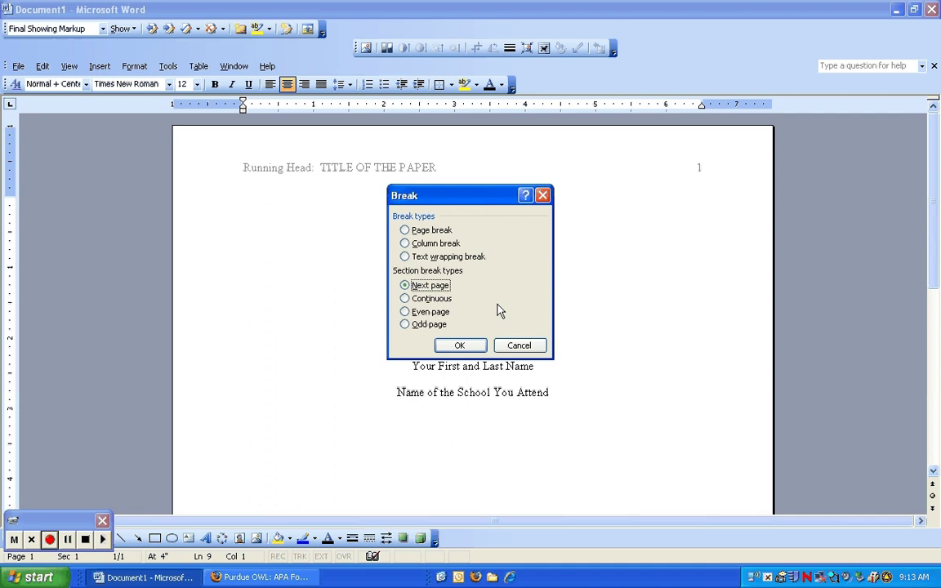
{"action": "left_click", "coordinate": [462, 346]}
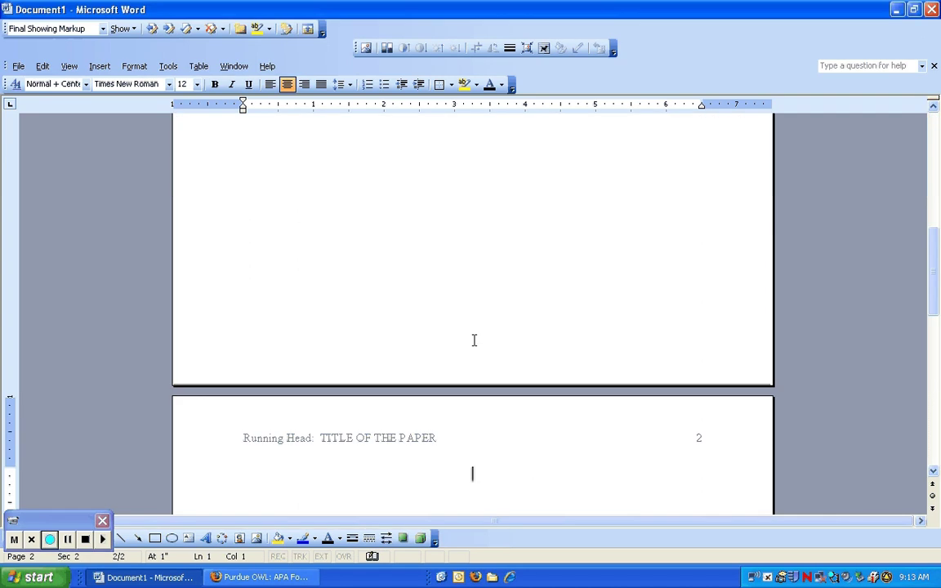
Enter the centered heading "Abstract" at the start of page 2 and left-align the paragraph below it.
{"action": "scroll", "coordinate": [482, 210], "scroll_direction": "down", "scroll_amount": 3}
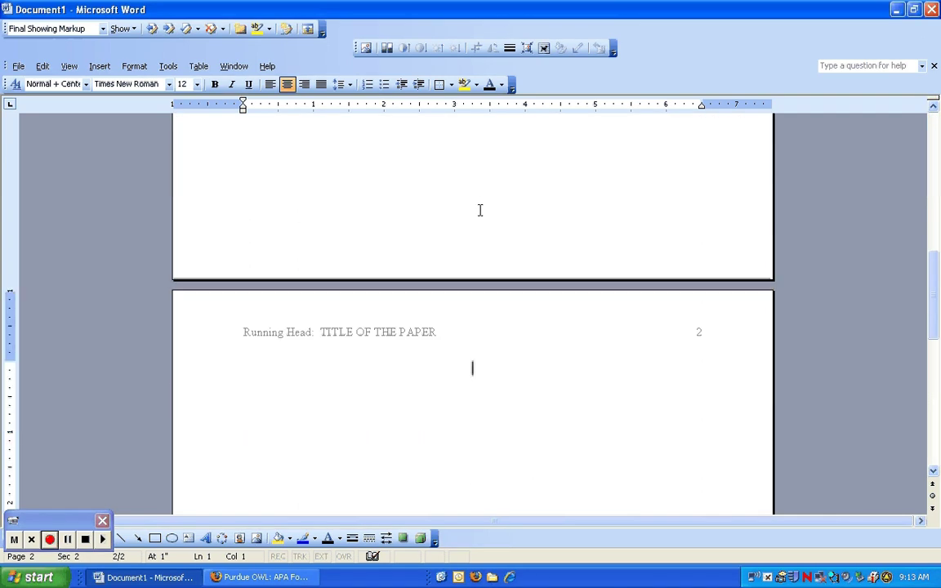
{"action": "scroll", "coordinate": [483, 350], "scroll_direction": "down", "scroll_amount": 3}
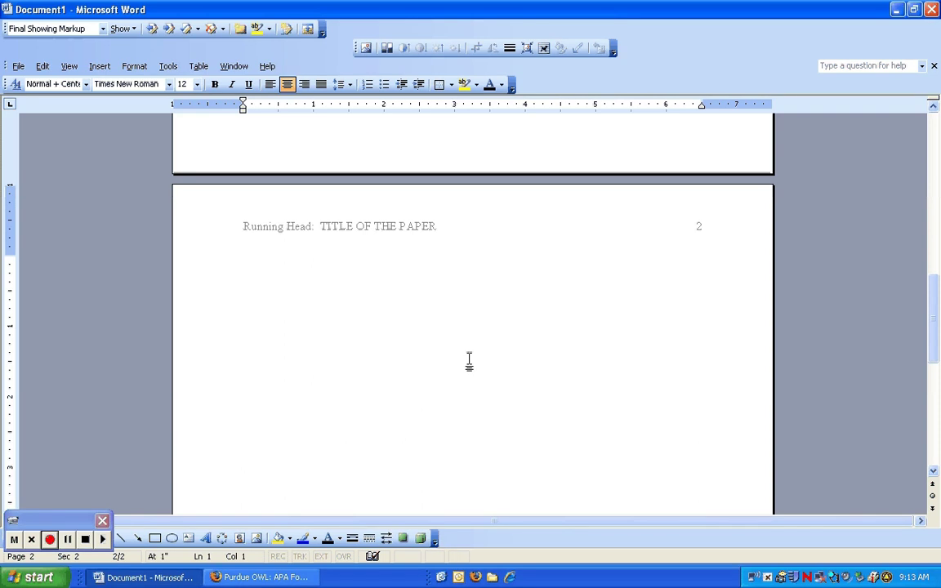
{"action": "type", "text": "Abstract"}
{"action": "key", "text": "Return"}
{"action": "left_click", "coordinate": [270, 85]}
Enter the abstract text "Type your abstract here. This will be a summary of what your paper is about. You don't indent this paragraph.".
{"action": "type", "text": "Ty"}
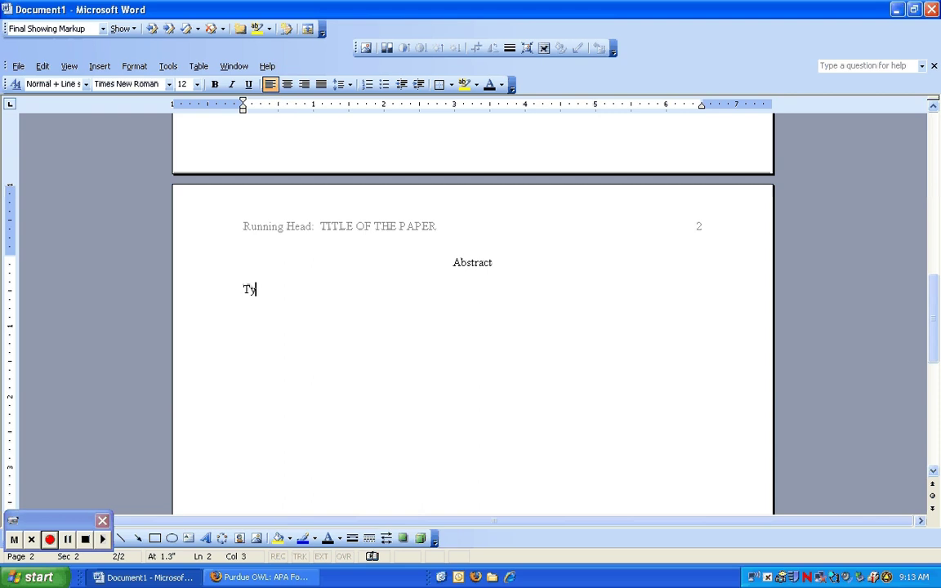
{"action": "type", "text": "pe your abstract here.  Thi"}
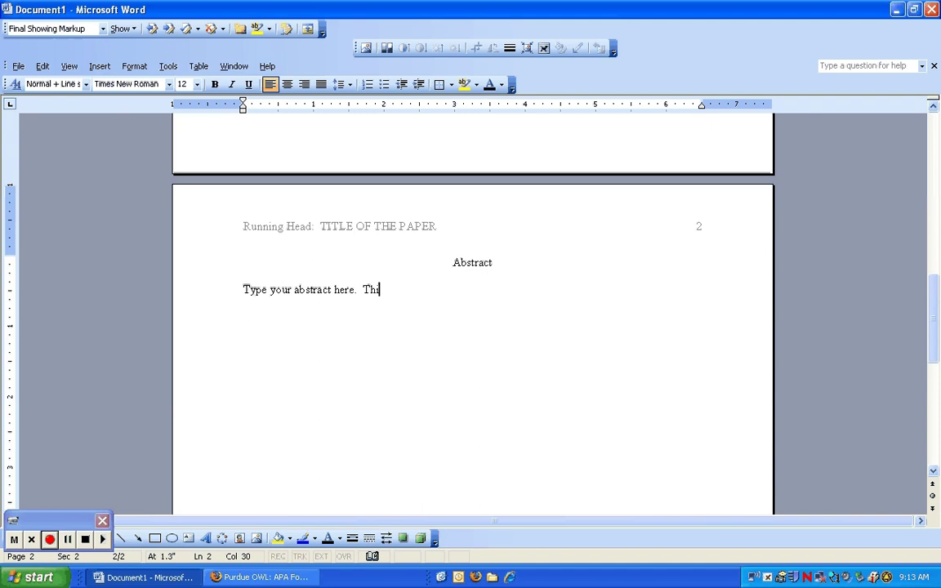
{"action": "type", "text": "s will be a summary"}
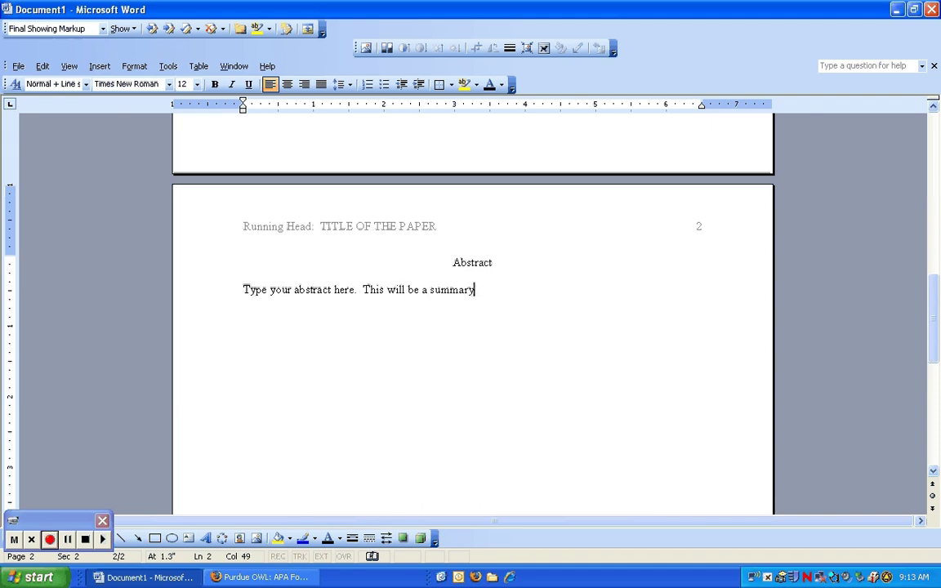
{"action": "type", "text": " of what your paper is ab"}
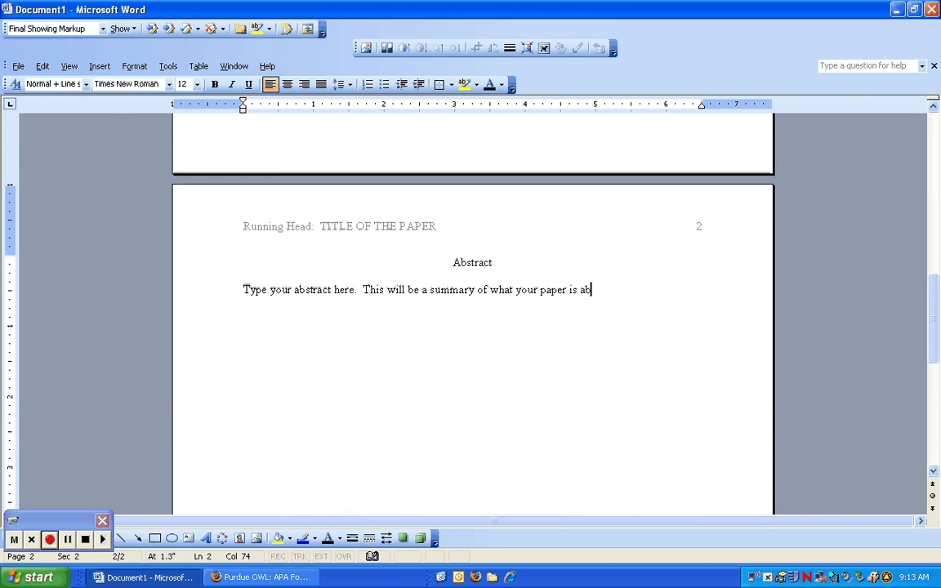
{"action": "type", "text": "out.  You don't indent t"}
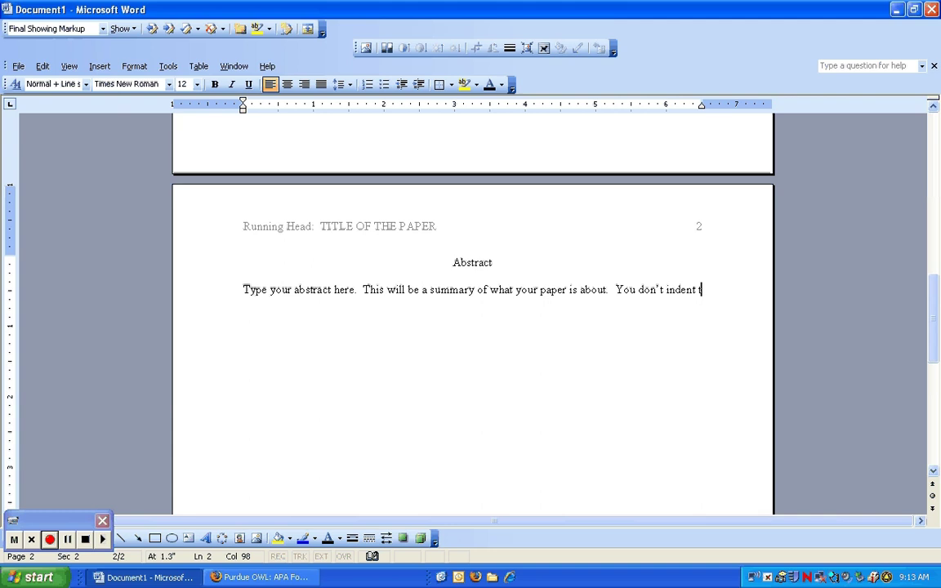
{"action": "type", "text": "his paragraph"}
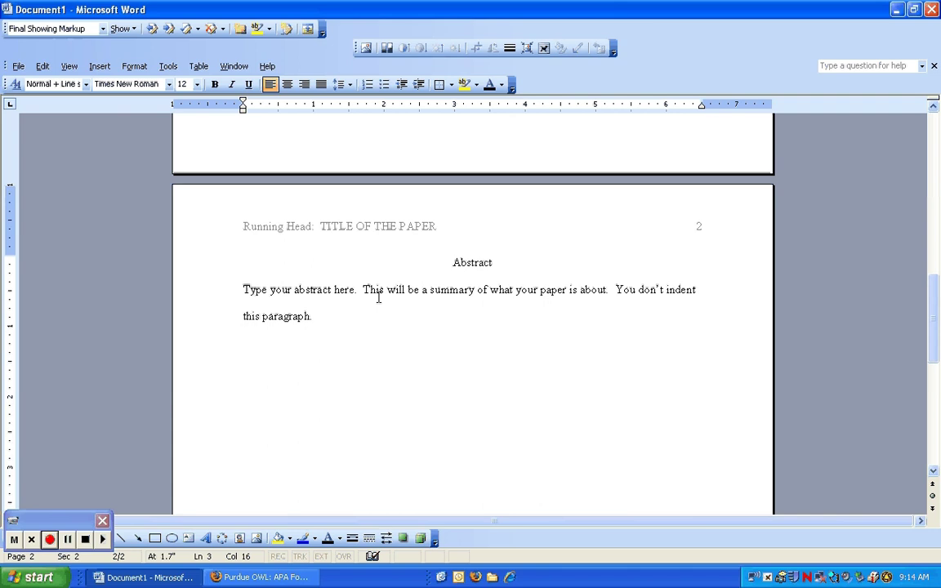
{"action": "key", "text": "Return"}
Switch to Firefox and examine the sample APA abstract page and the guide's running head rules for the title page and later pages.
{"action": "left_click", "coordinate": [308, 581]}
{"action": "scroll", "coordinate": [339, 332], "scroll_direction": "down", "scroll_amount": 10}
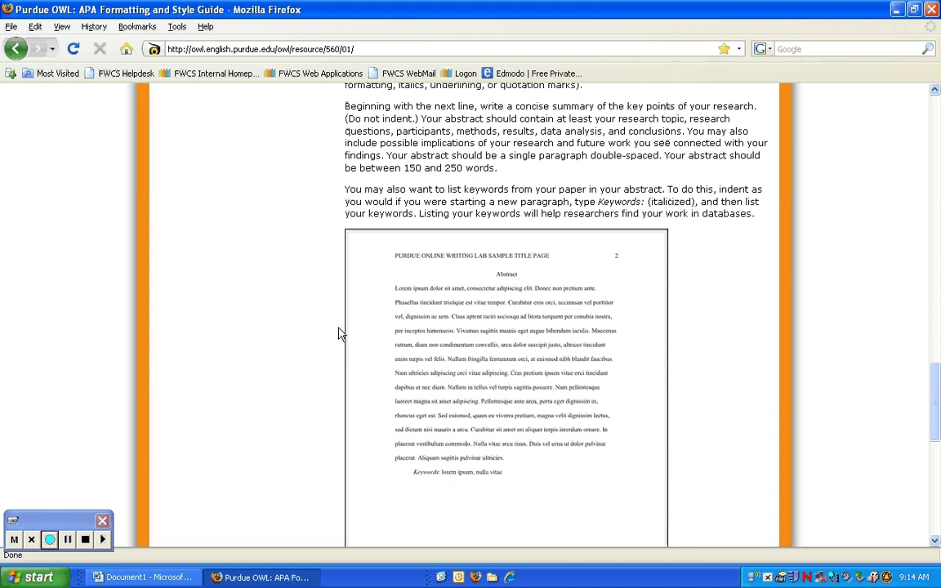
{"action": "scroll", "coordinate": [449, 289], "scroll_direction": "down", "scroll_amount": 3}
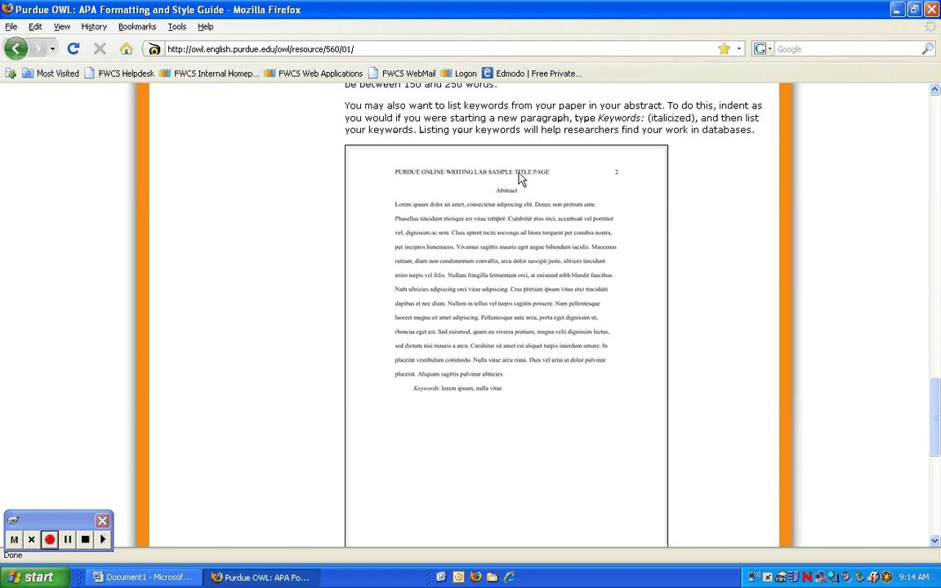
{"action": "scroll", "coordinate": [482, 186], "scroll_direction": "down", "scroll_amount": 5}
{"action": "scroll", "coordinate": [482, 191], "scroll_direction": "up", "scroll_amount": 2}
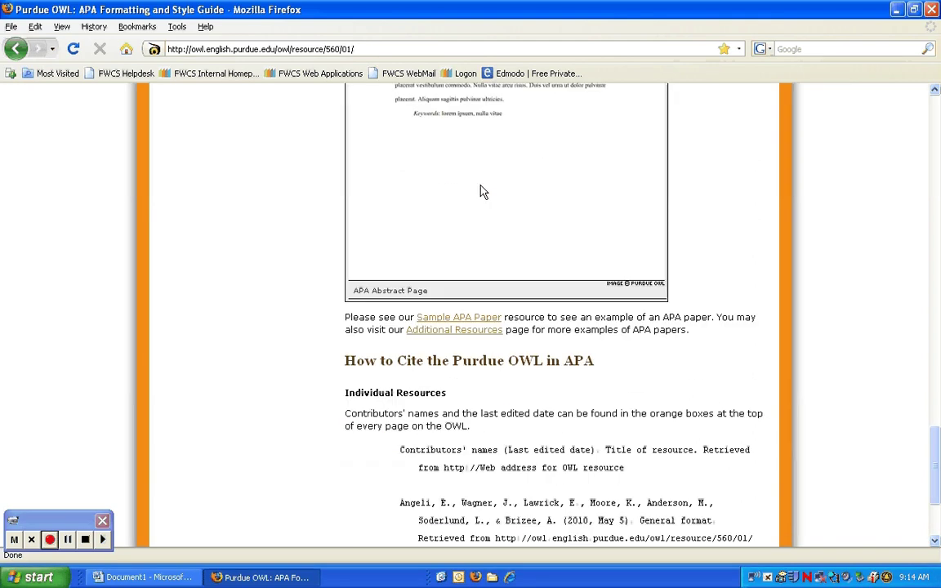
{"action": "scroll", "coordinate": [481, 191], "scroll_direction": "up", "scroll_amount": 5}
{"action": "scroll", "coordinate": [479, 189], "scroll_direction": "down", "scroll_amount": 5}
{"action": "scroll", "coordinate": [490, 200], "scroll_direction": "up", "scroll_amount": 4}
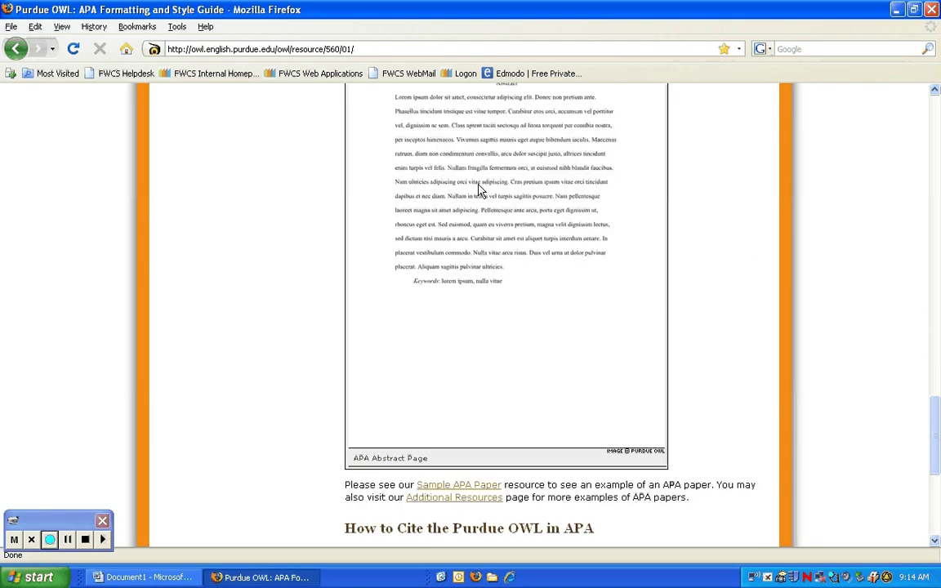
{"action": "scroll", "coordinate": [523, 200], "scroll_direction": "up", "scroll_amount": 4}
{"action": "scroll", "coordinate": [650, 206], "scroll_direction": "up", "scroll_amount": 9}
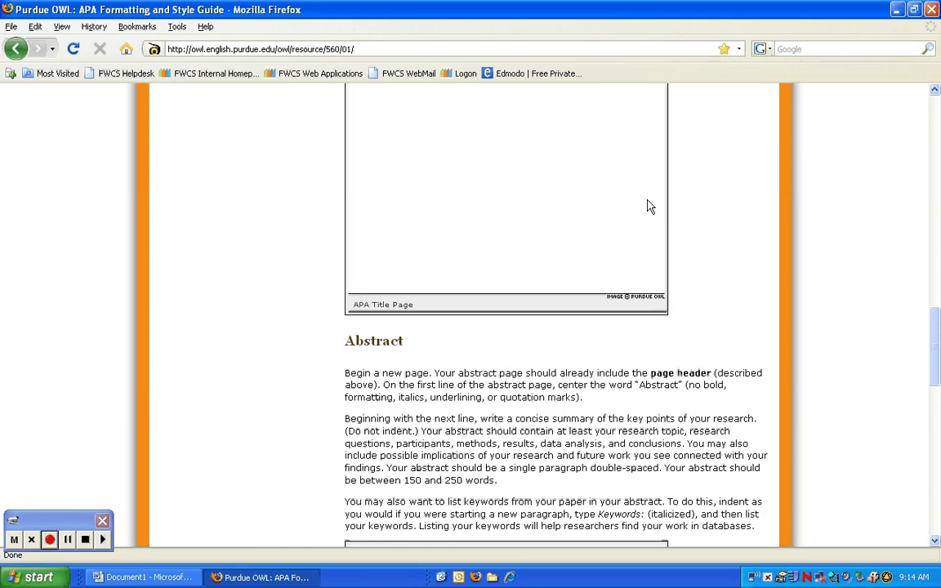
{"action": "scroll", "coordinate": [691, 226], "scroll_direction": "up", "scroll_amount": 6}
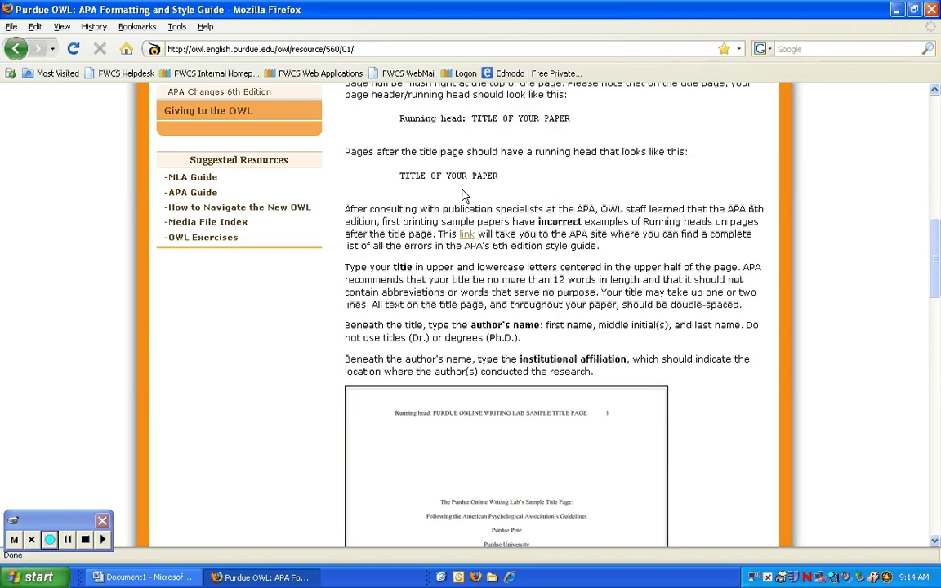
{"action": "scroll", "coordinate": [494, 196], "scroll_direction": "up", "scroll_amount": 6}
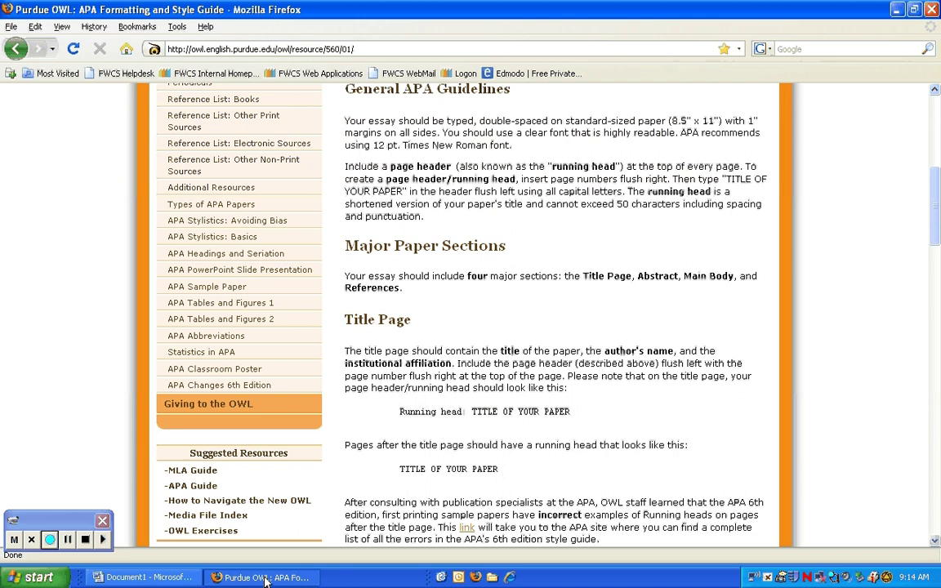
Return to the Word document and review the title page and the running head on page 2.
{"action": "left_click", "coordinate": [145, 577]}
{"action": "scroll", "coordinate": [376, 279], "scroll_direction": "up", "scroll_amount": 15}
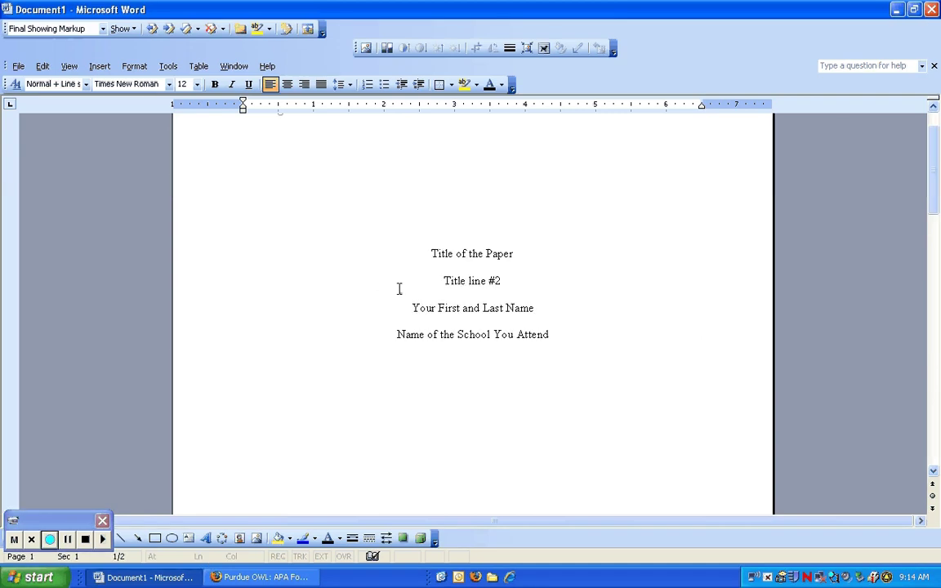
{"action": "scroll", "coordinate": [417, 279], "scroll_direction": "down", "scroll_amount": 15}
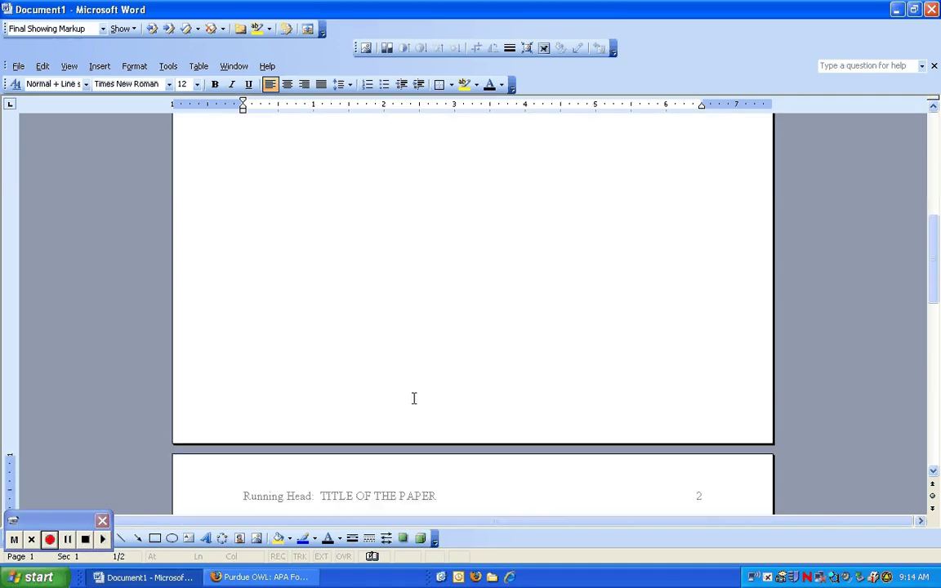
Compare the running heads of the sample title page and abstract page in Firefox, and return to the Word document.
{"action": "key", "text": "alt+Tab"}
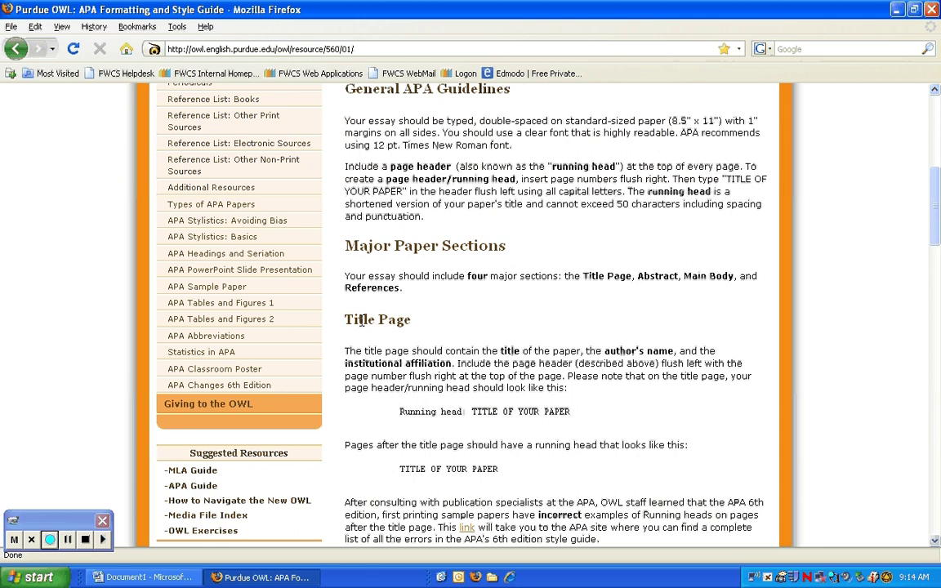
{"action": "scroll", "coordinate": [360, 320], "scroll_direction": "down", "scroll_amount": 15}
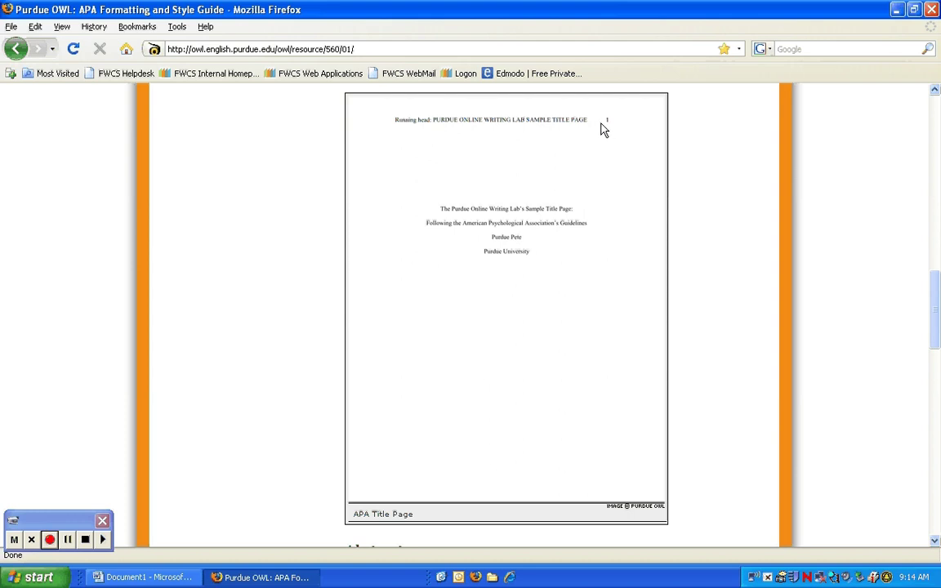
{"action": "scroll", "coordinate": [547, 179], "scroll_direction": "down", "scroll_amount": 15}
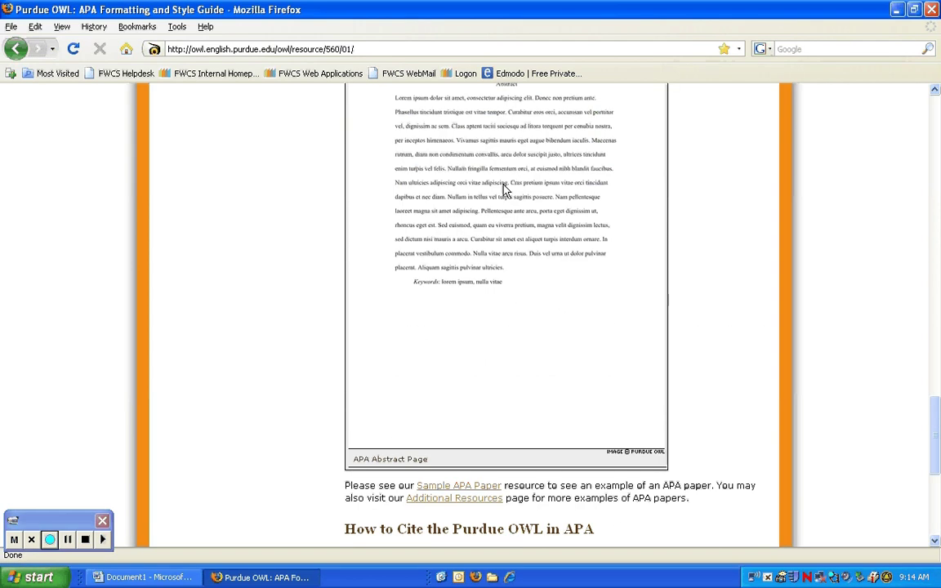
{"action": "scroll", "coordinate": [513, 183], "scroll_direction": "up", "scroll_amount": 3}
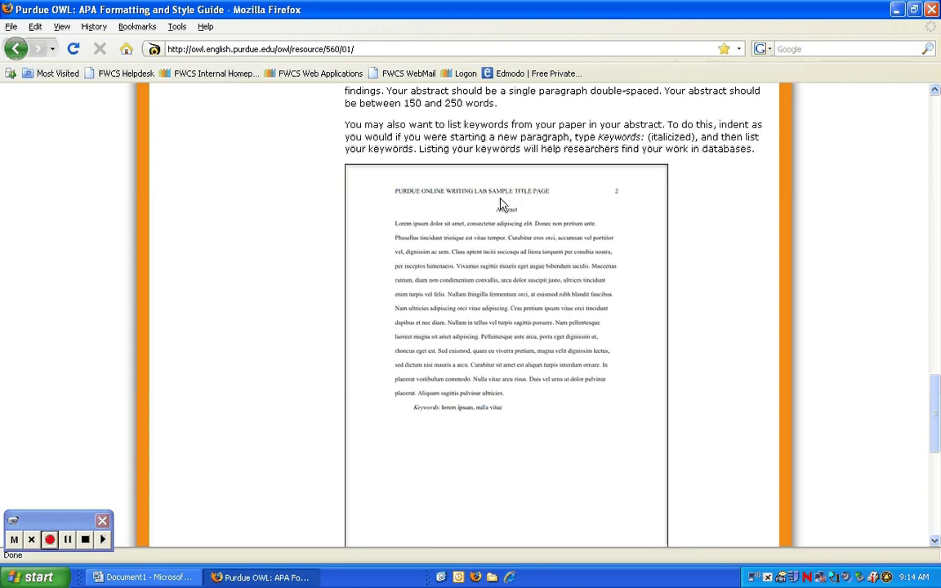
{"action": "scroll", "coordinate": [546, 192], "scroll_direction": "down", "scroll_amount": 6}
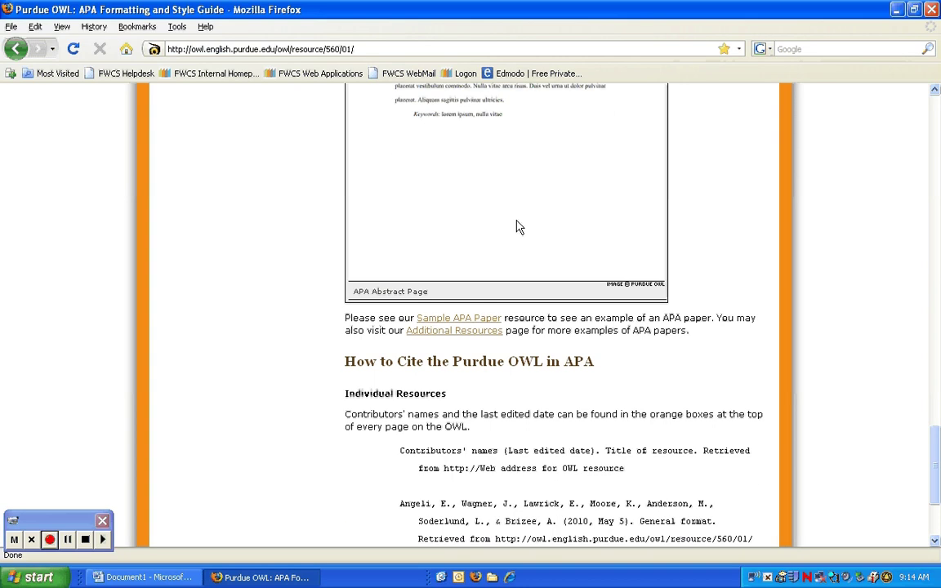
{"action": "scroll", "coordinate": [523, 222], "scroll_direction": "down", "scroll_amount": 2}
{"action": "scroll", "coordinate": [527, 233], "scroll_direction": "up", "scroll_amount": 9}
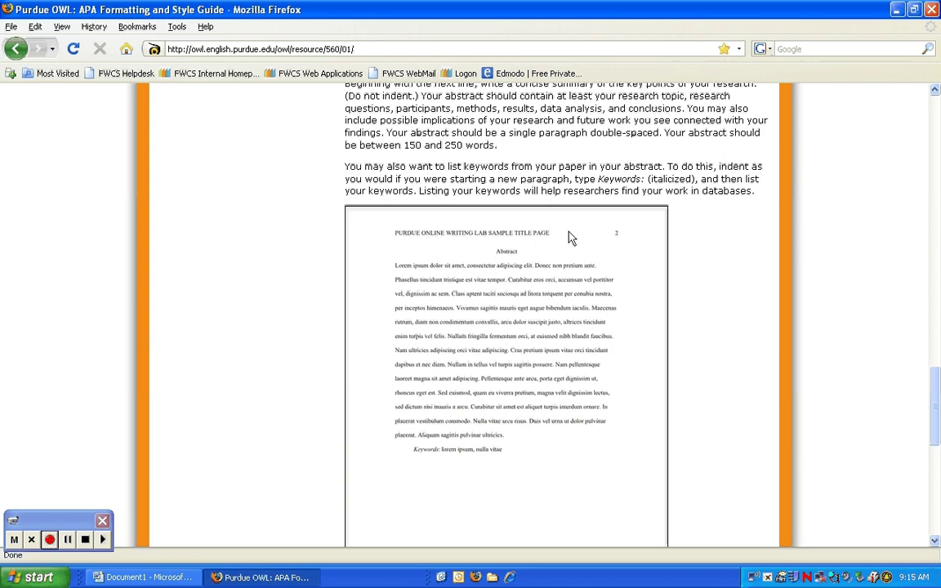
{"action": "key", "text": "alt+Tab"}
{"action": "scroll", "coordinate": [443, 244], "scroll_direction": "up", "scroll_amount": 4}
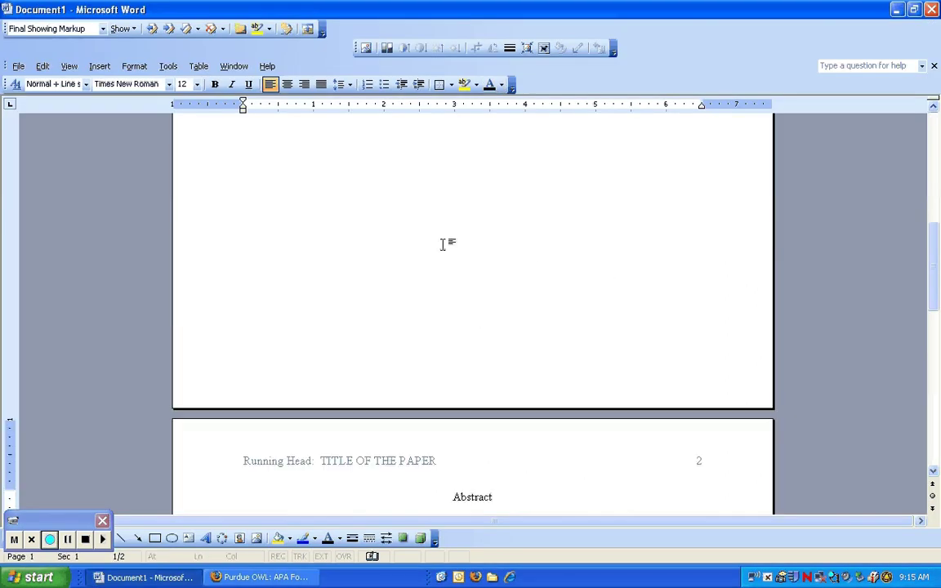
Open the abstract page's header for editing and unlink it from the previous section's header.
{"action": "scroll", "coordinate": [368, 458], "scroll_direction": "down", "scroll_amount": 5}
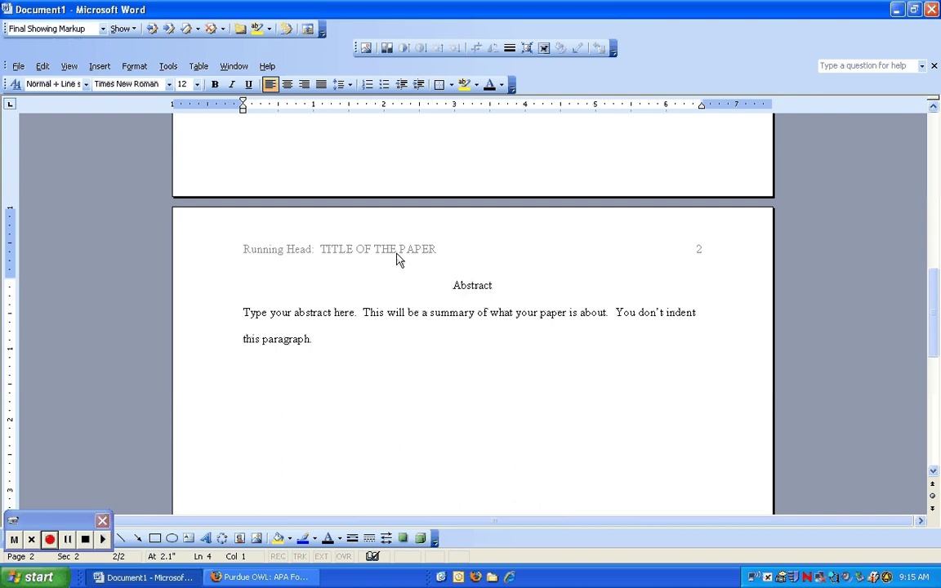
{"action": "double_click", "coordinate": [398, 258]}
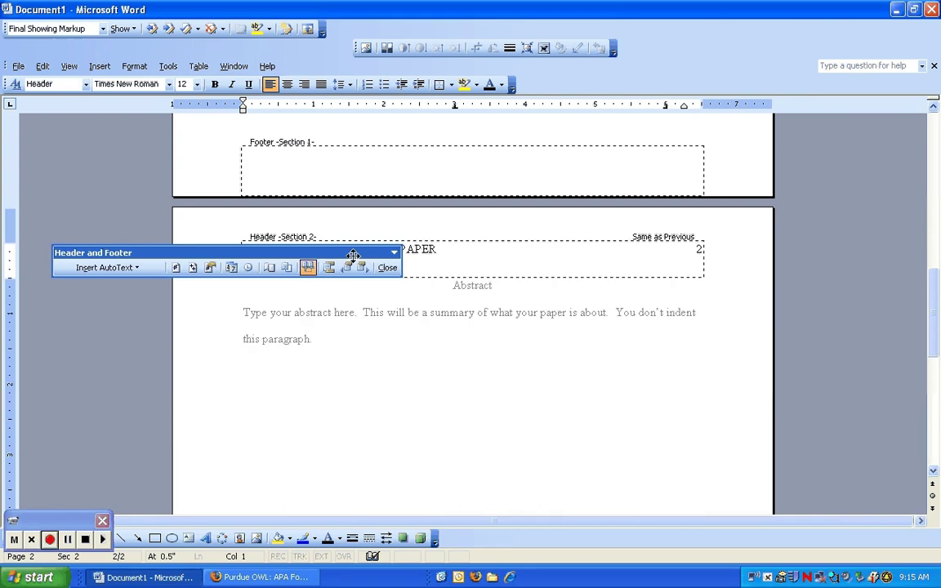
{"action": "left_click_drag", "start_coordinate": [353, 253], "coordinate": [311, 399]}
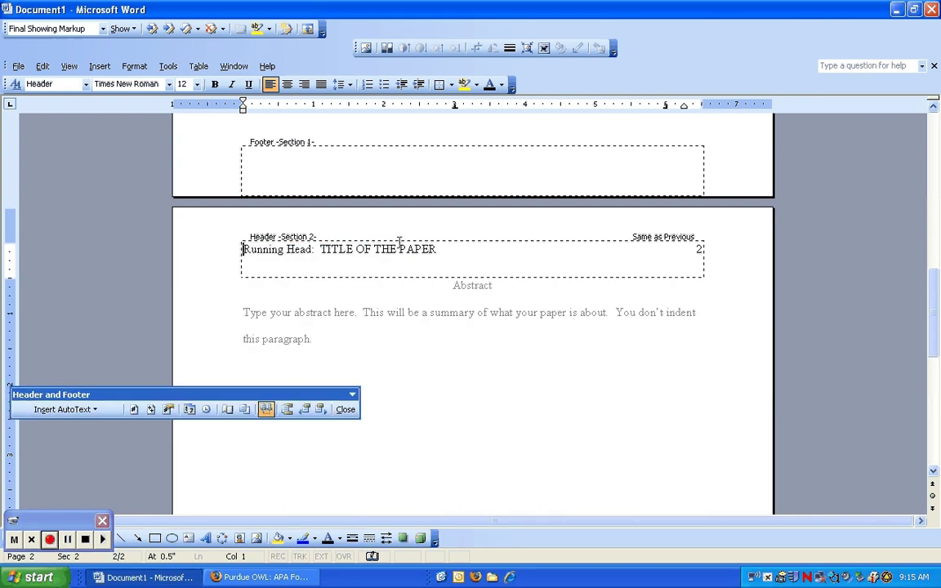
{"action": "left_click_drag", "start_coordinate": [247, 395], "coordinate": [312, 379]}
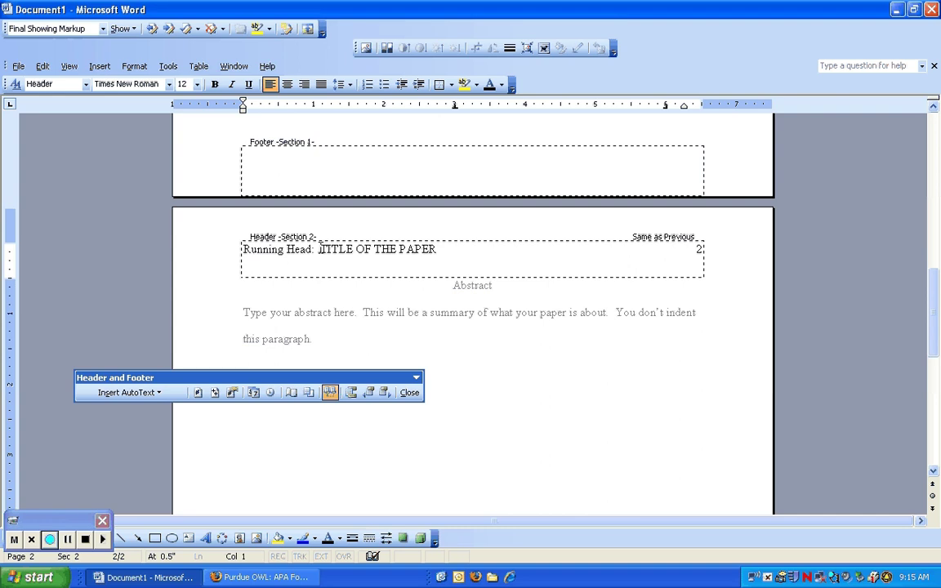
{"action": "left_click_drag", "start_coordinate": [319, 250], "coordinate": [263, 262]}
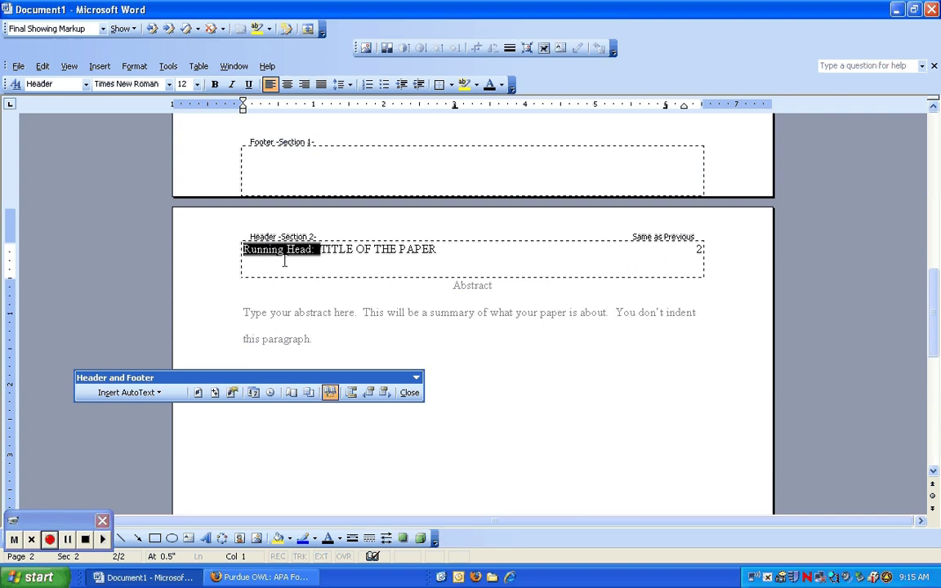
{"action": "left_click", "coordinate": [330, 393]}
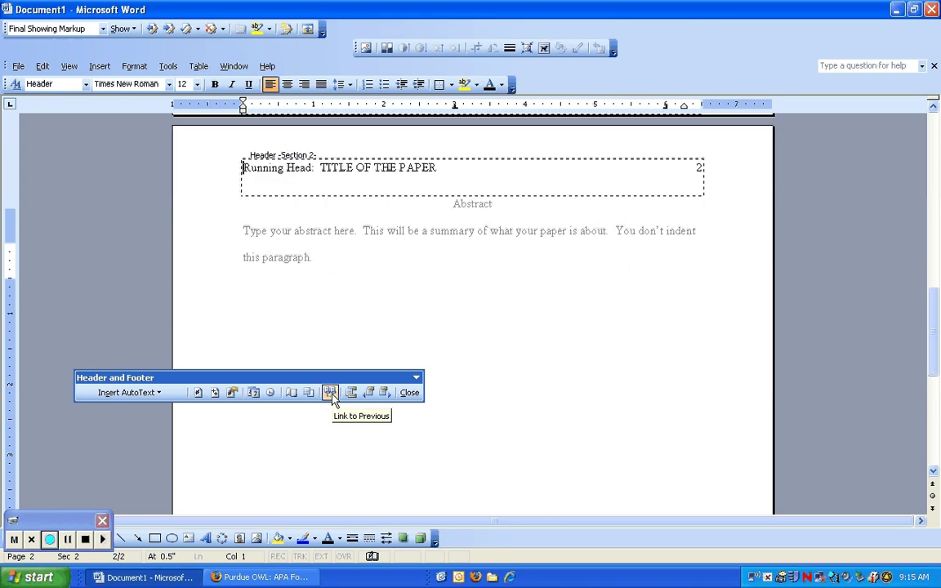
Delete "Running Head:" from the abstract page's header, leaving only the title and page number, and leave header editing.
{"action": "left_click_drag", "start_coordinate": [320, 167], "coordinate": [255, 173]}
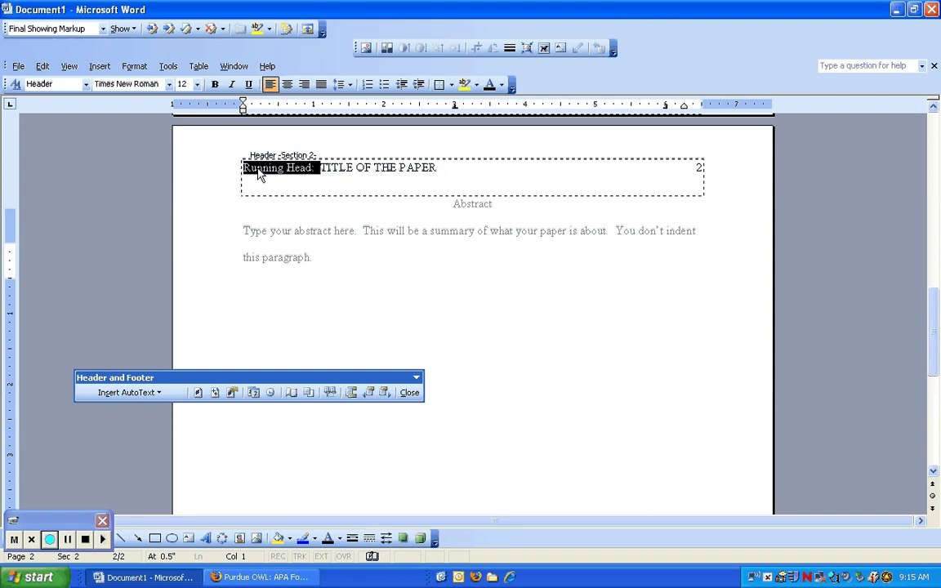
{"action": "key", "text": "Delete"}
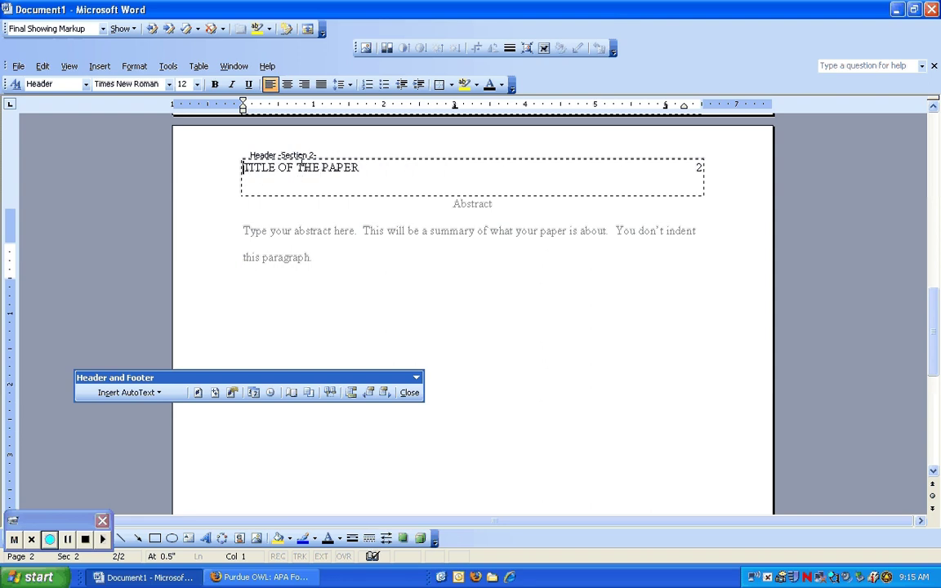
{"action": "left_click", "coordinate": [409, 393]}
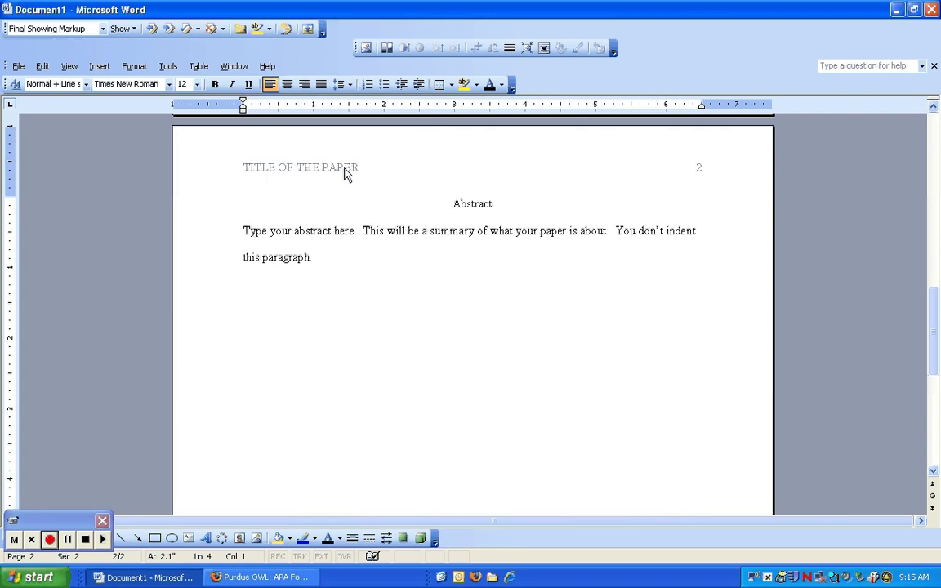
Reopen the abstract page's header, compare it with the title page's header, and return to the body text.
{"action": "double_click", "coordinate": [313, 175]}
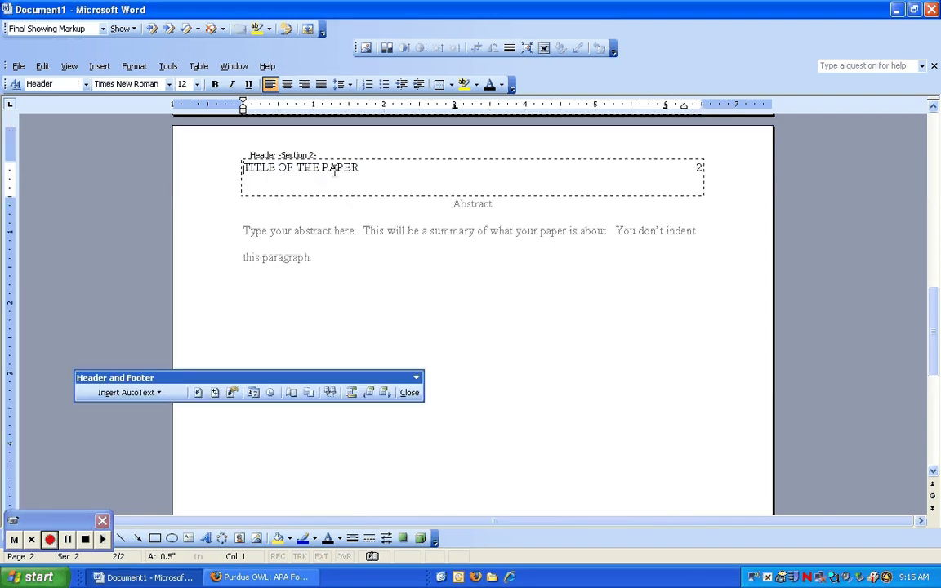
{"action": "left_click", "coordinate": [376, 175]}
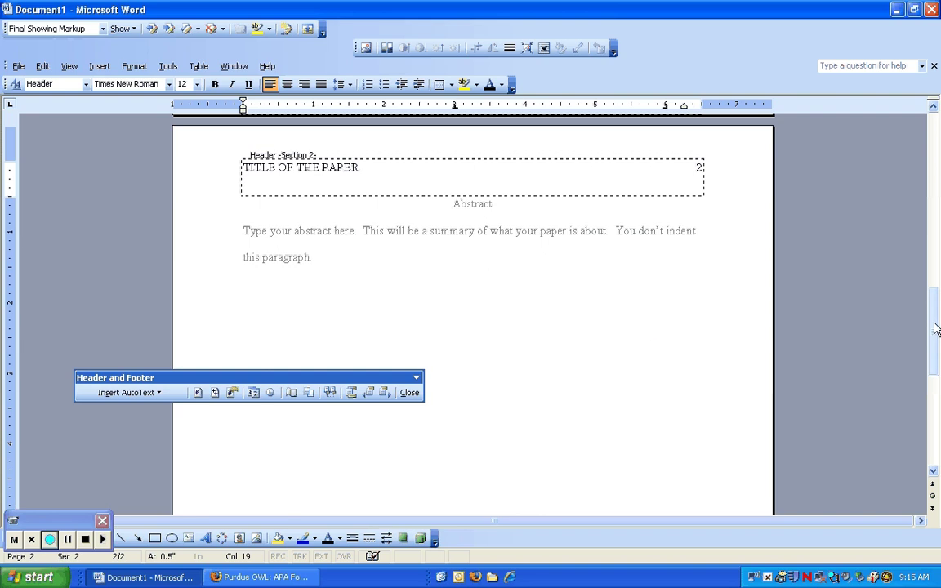
{"action": "left_click_drag", "start_coordinate": [933, 327], "coordinate": [936, 155]}
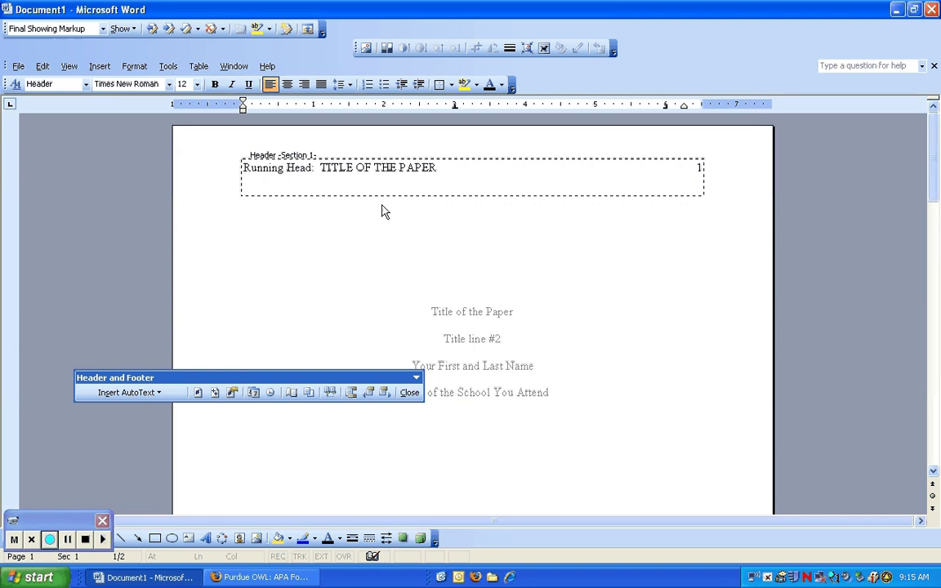
{"action": "scroll", "coordinate": [395, 213], "scroll_direction": "down", "scroll_amount": 15}
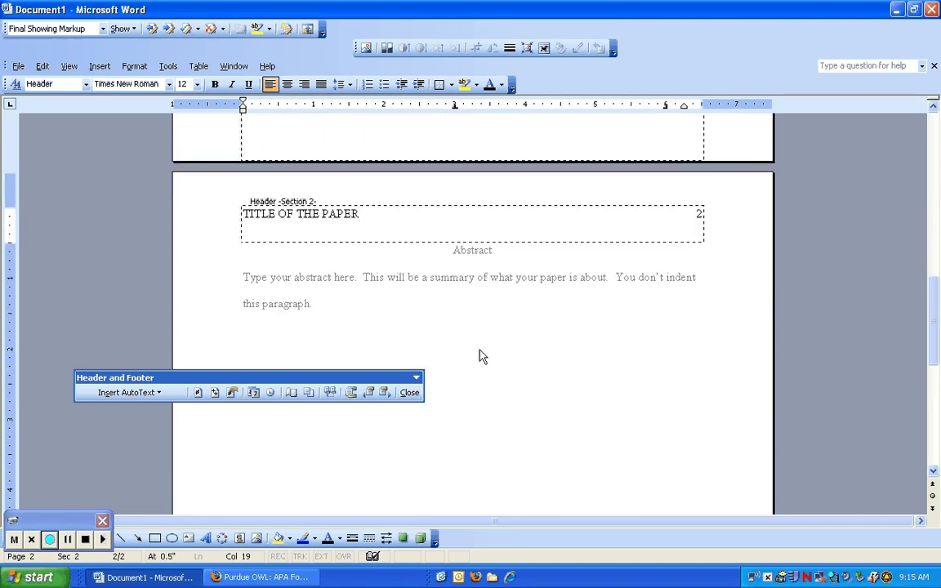
{"action": "left_click", "coordinate": [410, 393]}
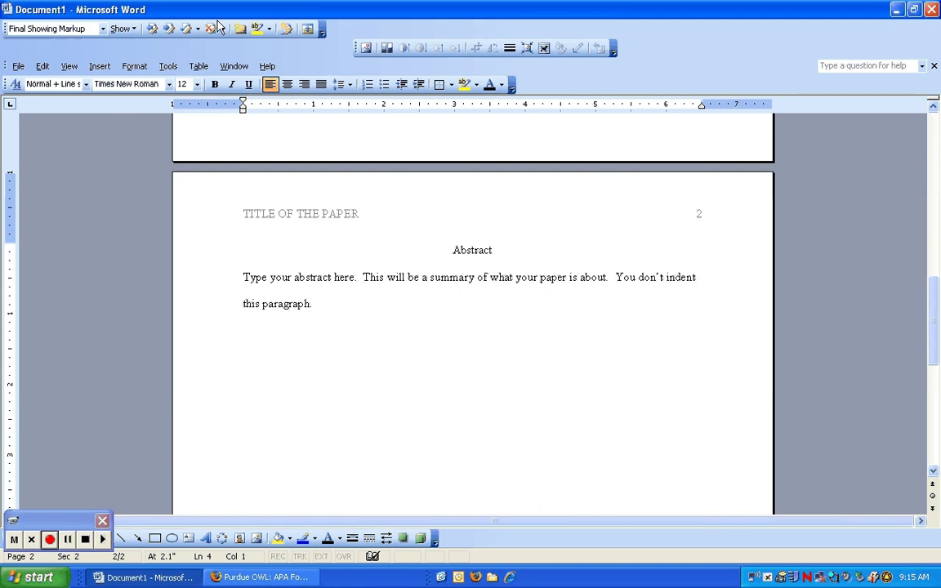
Insert a page break below the abstract paragraph.
{"action": "left_click", "coordinate": [101, 68]}
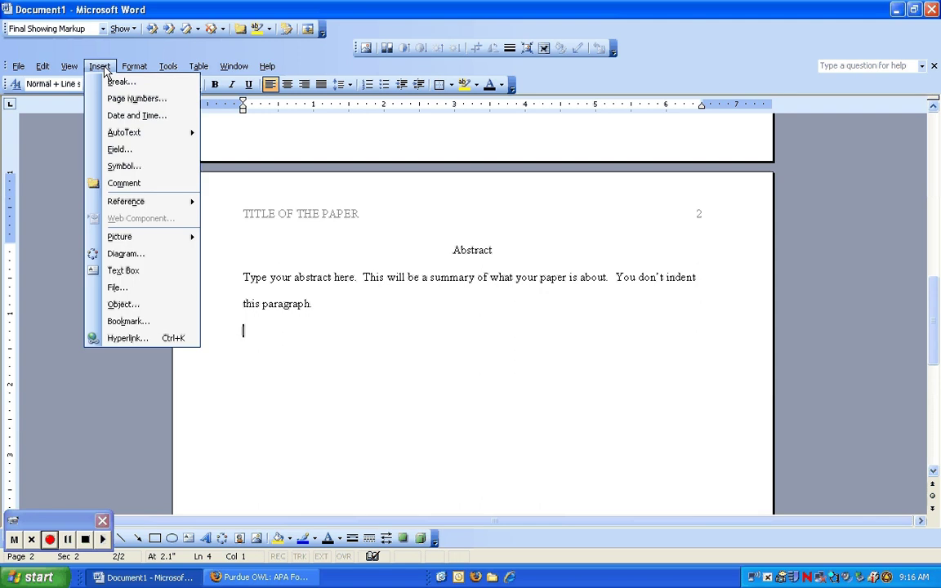
{"action": "left_click", "coordinate": [118, 82]}
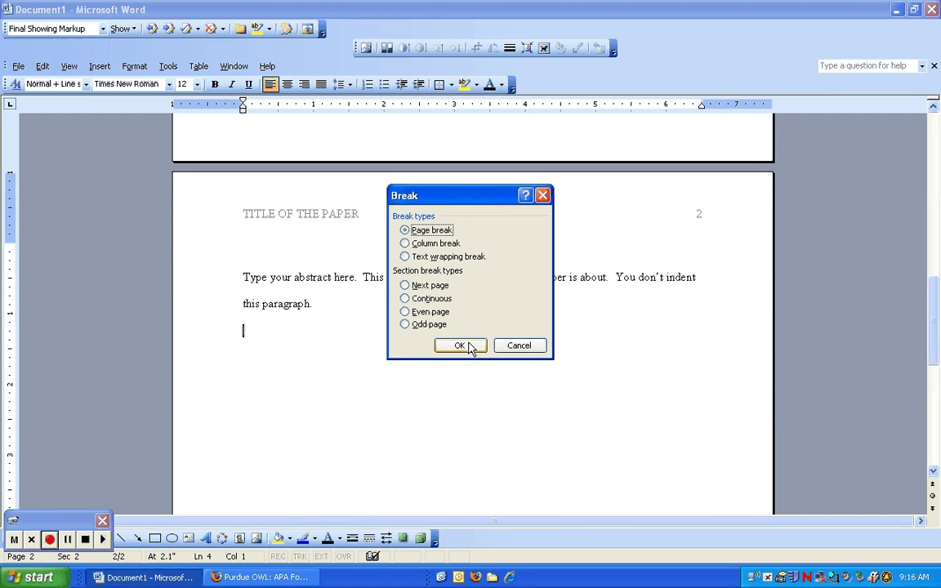
{"action": "left_click", "coordinate": [468, 343]}
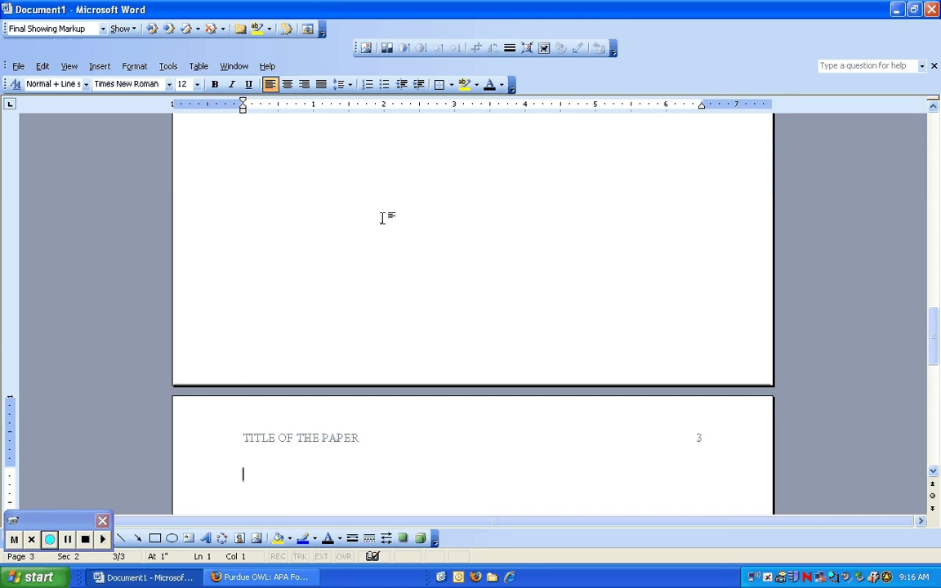
Add the centered heading "Title of the Paper" on the first line of page 3 and start a new line below it.
{"action": "left_click", "coordinate": [287, 85]}
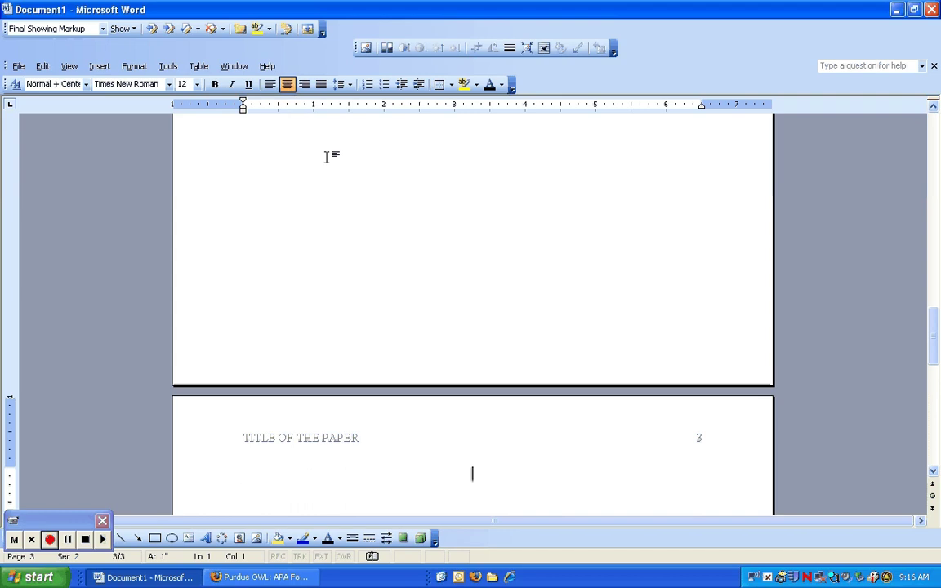
{"action": "scroll", "coordinate": [340, 183], "scroll_direction": "down", "scroll_amount": 4}
{"action": "type", "text": "Ti"}
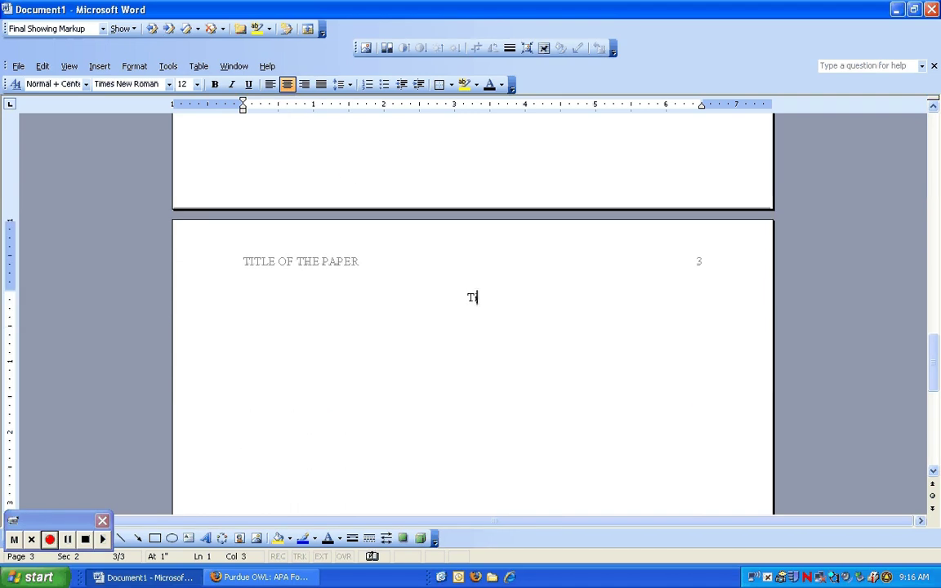
{"action": "type", "text": "tle of the Paper"}
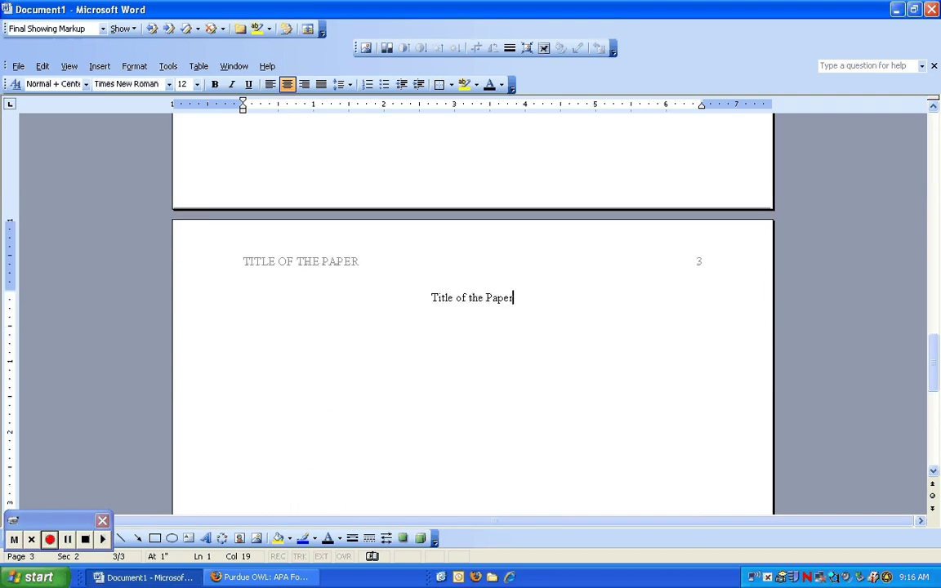
{"action": "key", "text": "Return"}
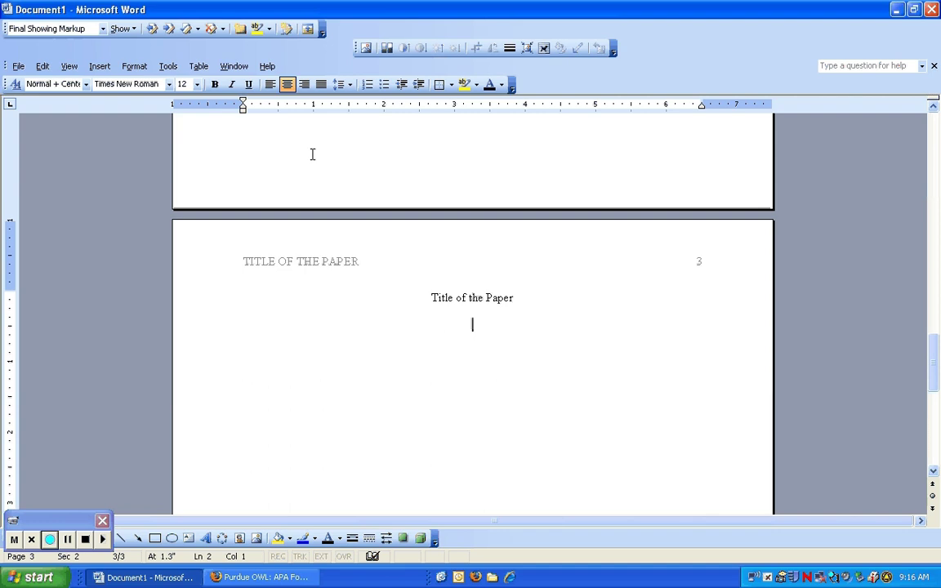
Left-align the line below the page 3 title and give it a first-line indent of 0.5".
{"action": "left_click", "coordinate": [269, 85]}
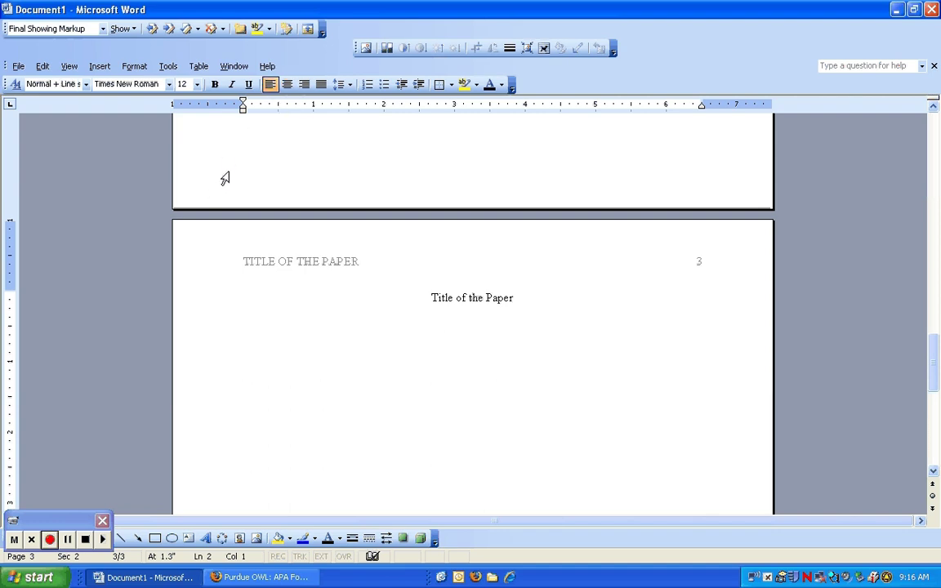
{"action": "left_click", "coordinate": [134, 68]}
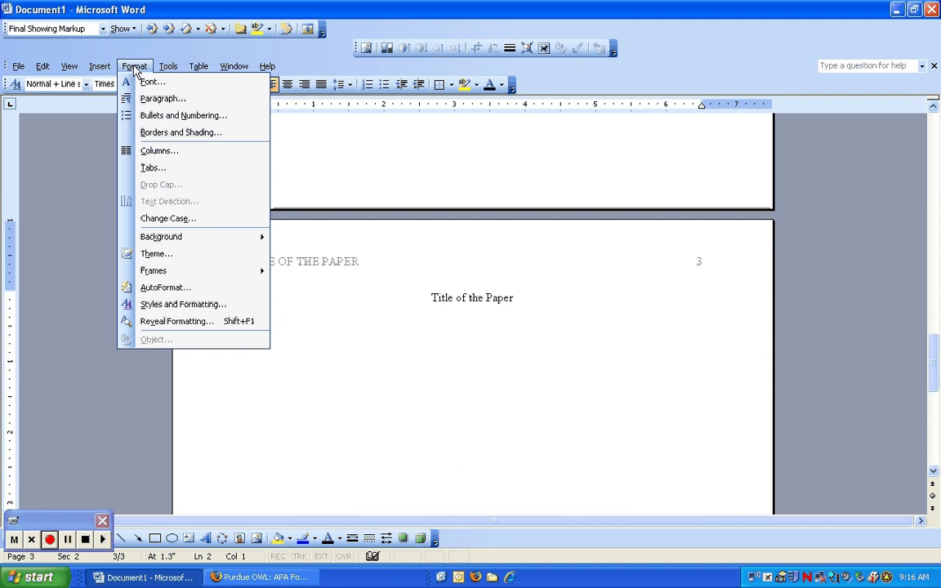
{"action": "left_click", "coordinate": [175, 99]}
{"action": "left_click", "coordinate": [533, 231]}
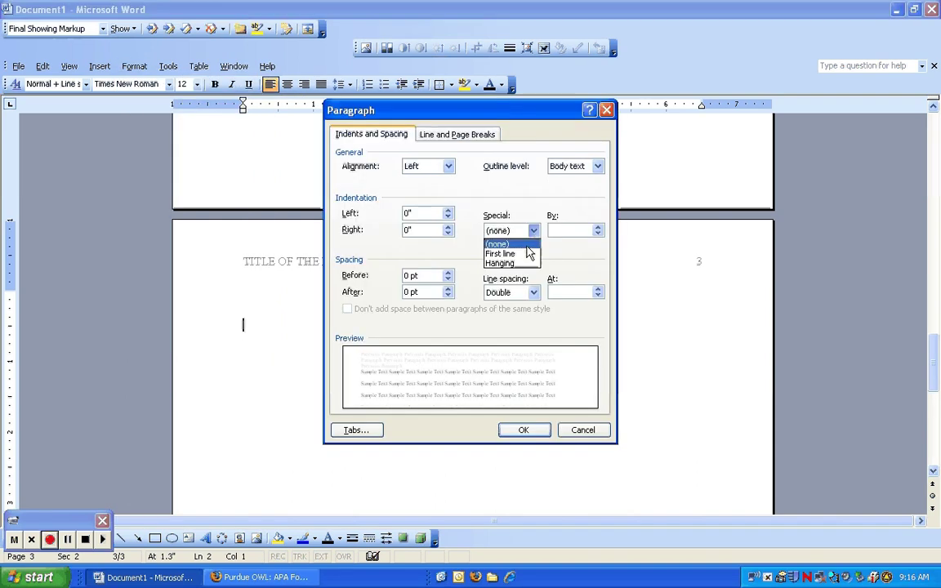
{"action": "left_click", "coordinate": [527, 252]}
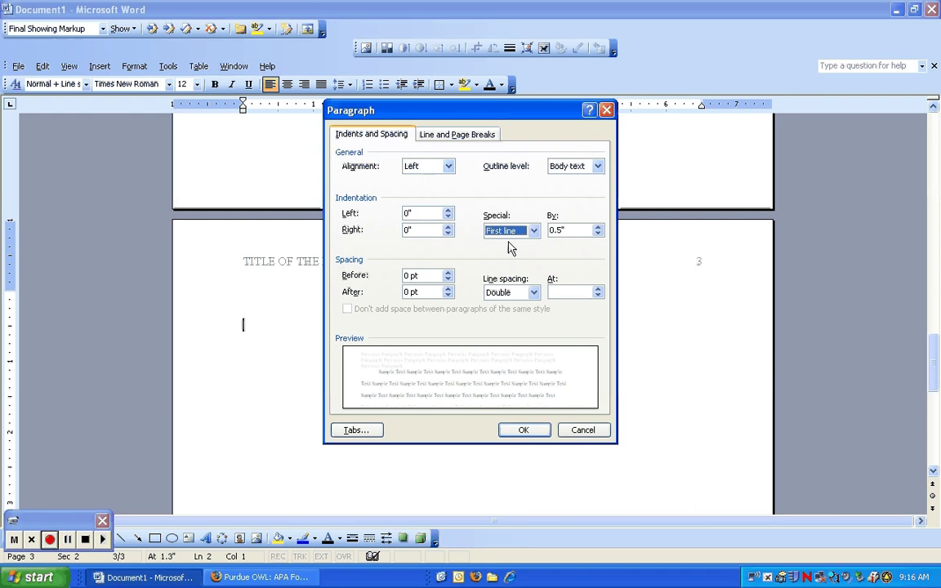
{"action": "left_click", "coordinate": [524, 432]}
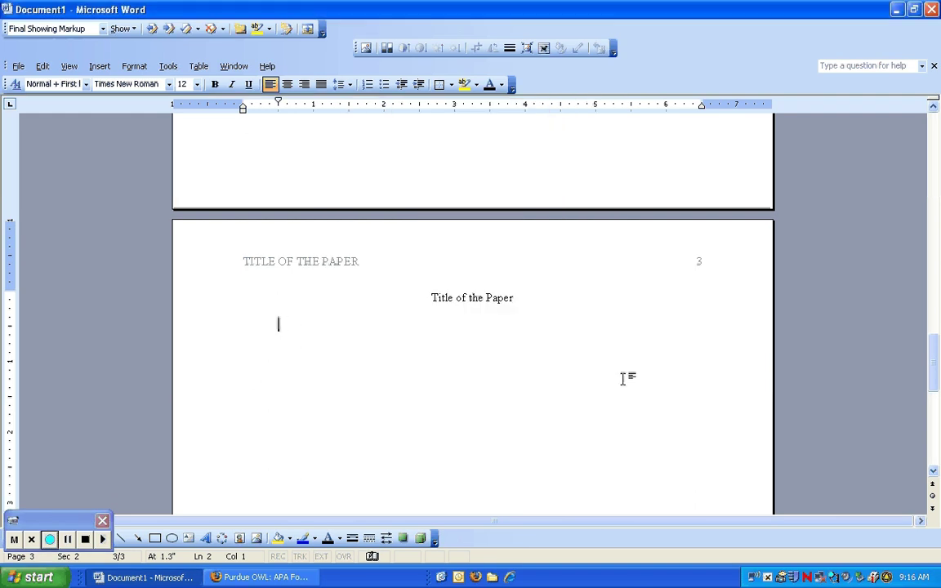
Enter the first body paragraph "Type your body of your essay here. This will be many pages long and include all things correct, etc.".
{"action": "type", "text": "Type your "}
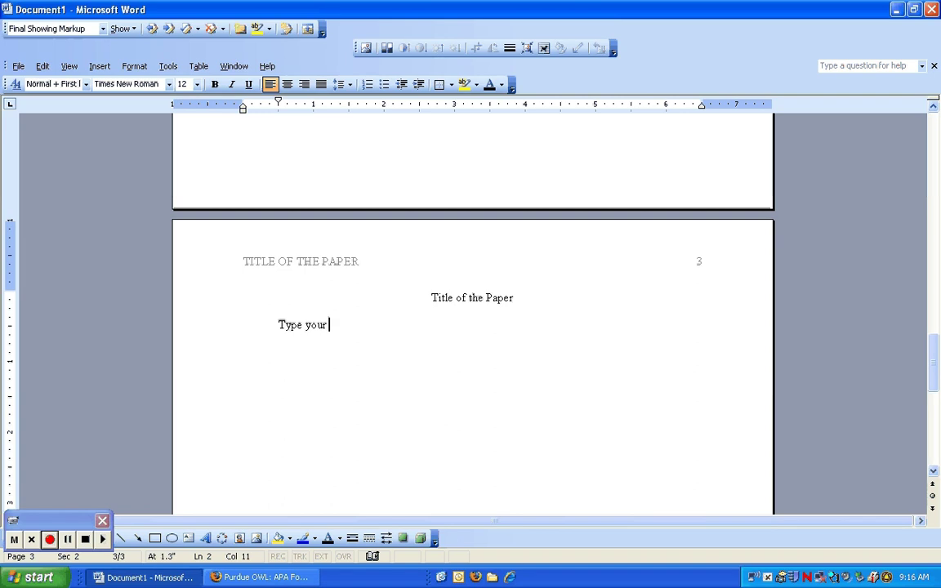
{"action": "type", "text": "body of your as"}
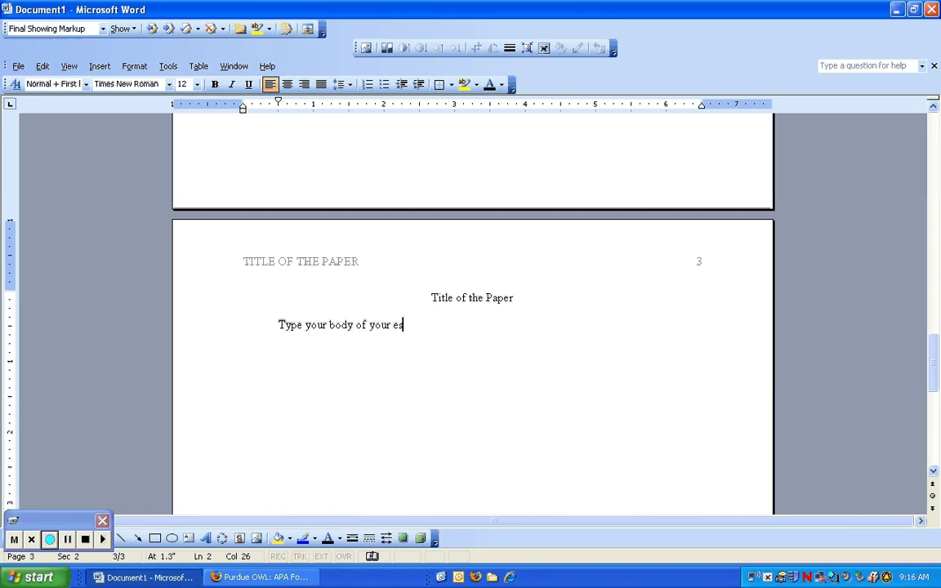
{"action": "type", "text": "say here.  This will be man"}
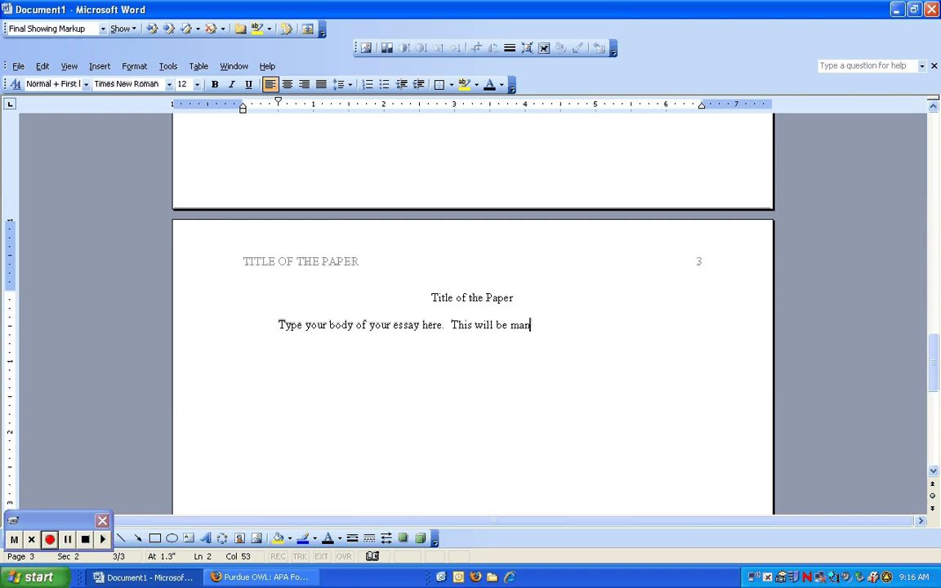
{"action": "type", "text": "y pages long and include"}
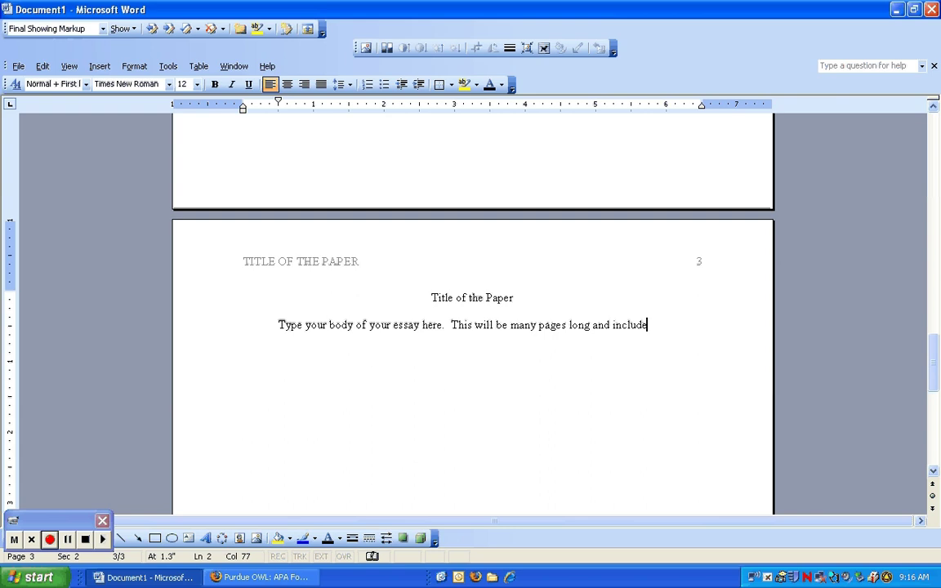
{"action": "type", "text": " all things correct, etc"}
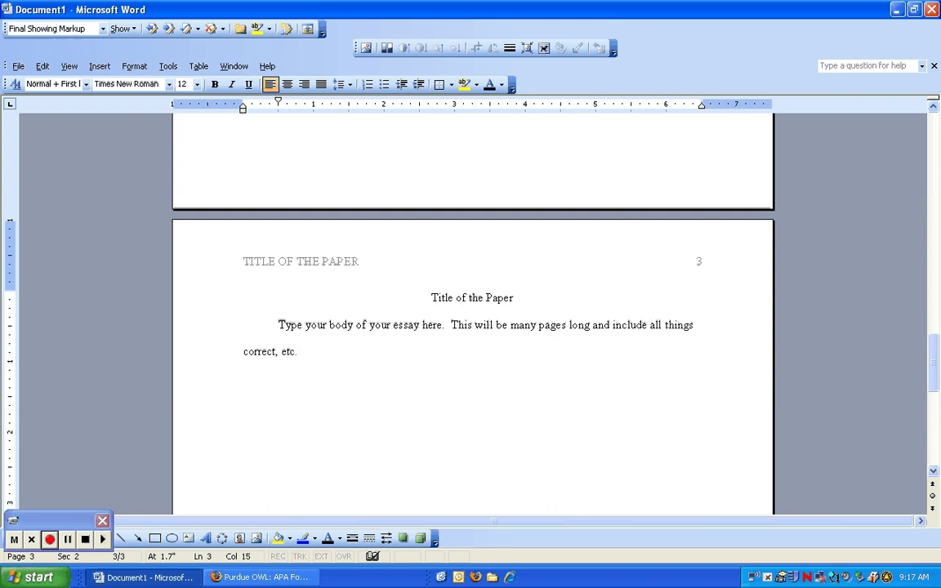
{"action": "type", "text": "."}
{"action": "key", "text": "Return"}
Enter the second body paragraph "This would be paragraph two…" and start a new line below it.
{"action": "type", "text": "This would be paragraph"}
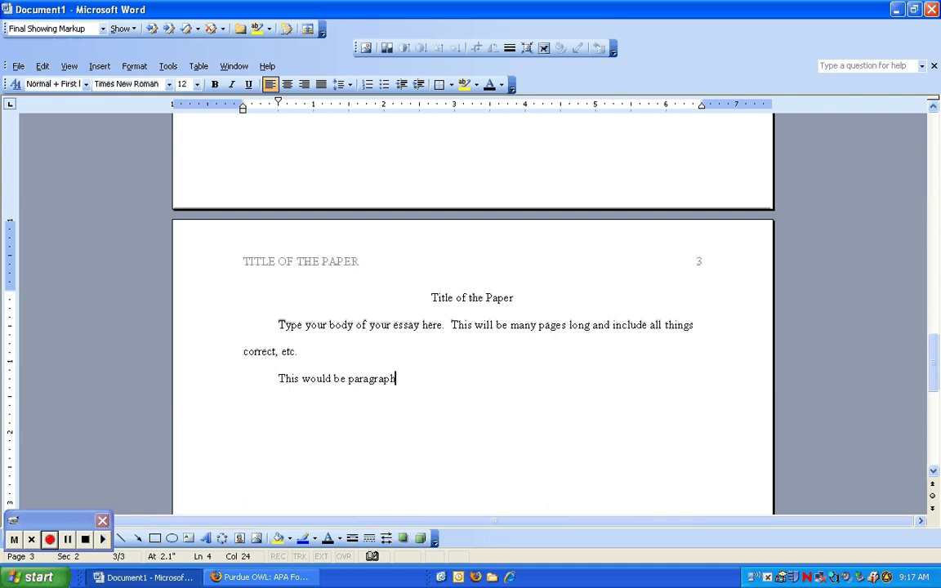
{"action": "type", "text": " tw"}
{"action": "type", "text": "o..."}
{"action": "key", "text": "Return"}
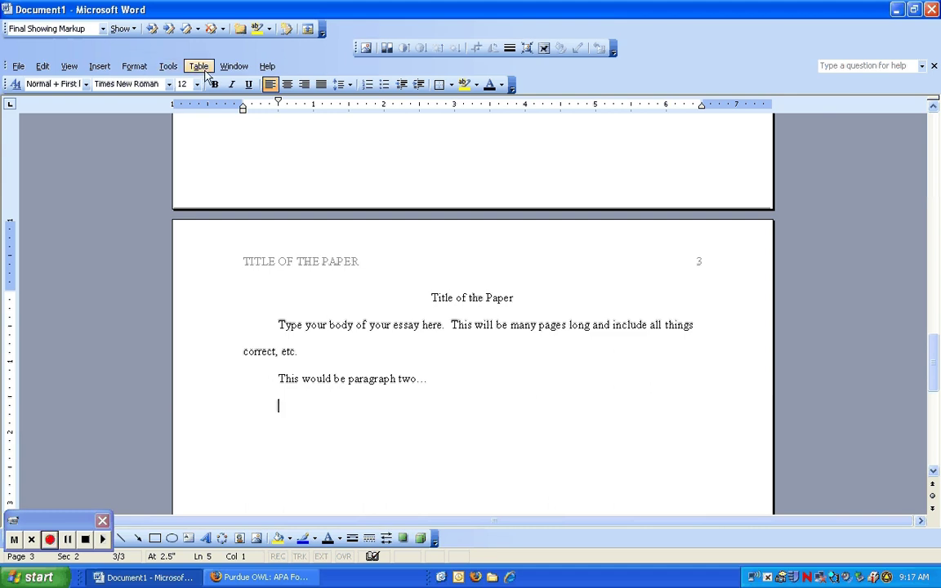
{"action": "left_click", "coordinate": [135, 66]}
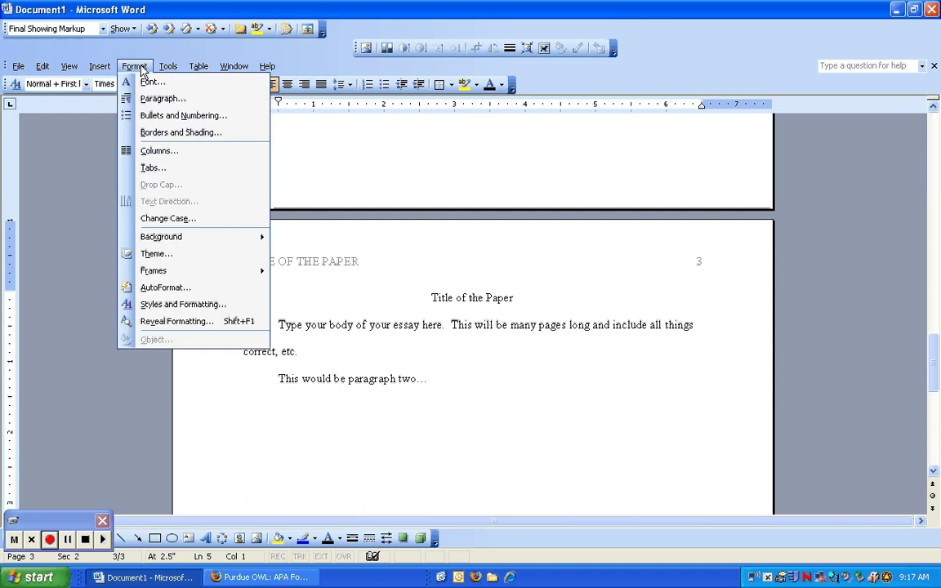
{"action": "left_click", "coordinate": [220, 30]}
{"action": "left_click", "coordinate": [220, 29]}
{"action": "left_click", "coordinate": [105, 70]}
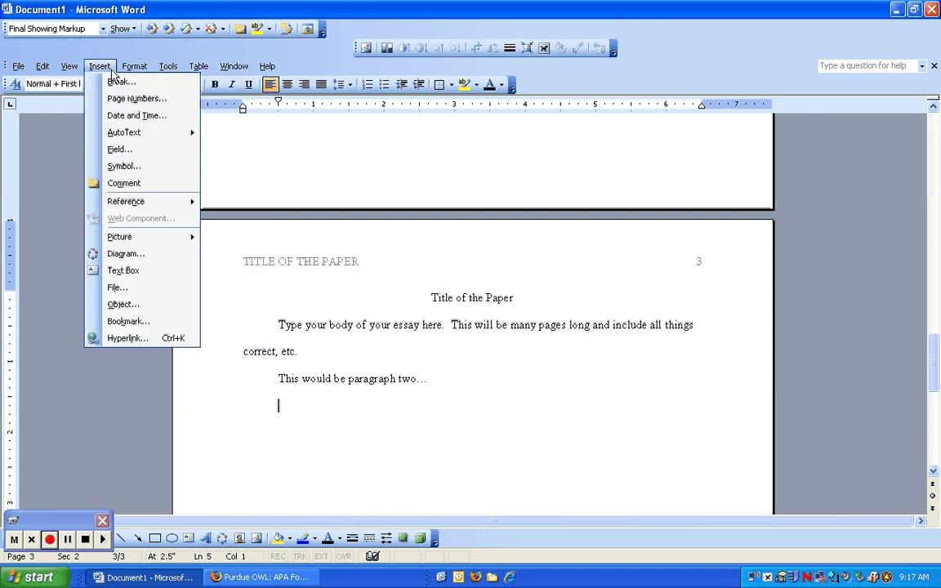
{"action": "left_click", "coordinate": [122, 82]}
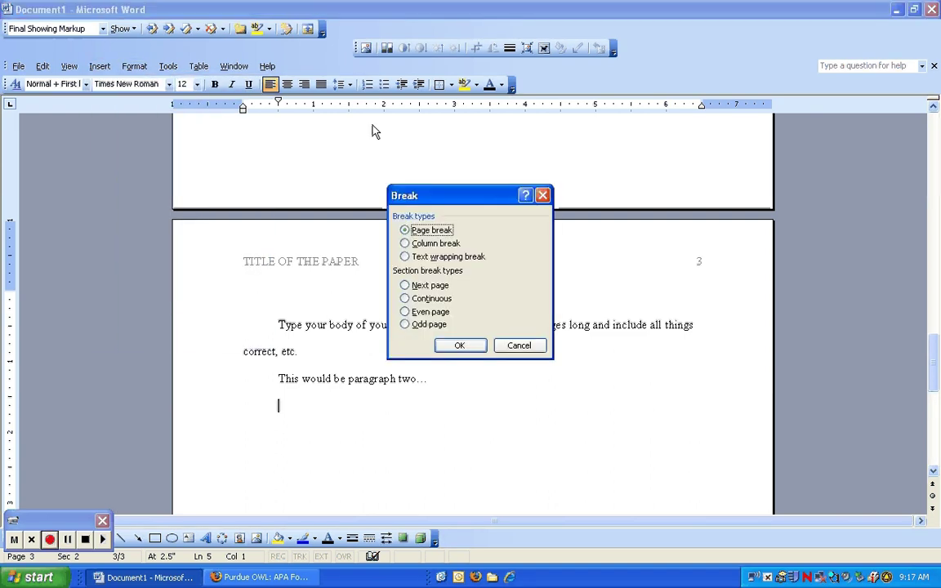
{"action": "left_click", "coordinate": [465, 347]}
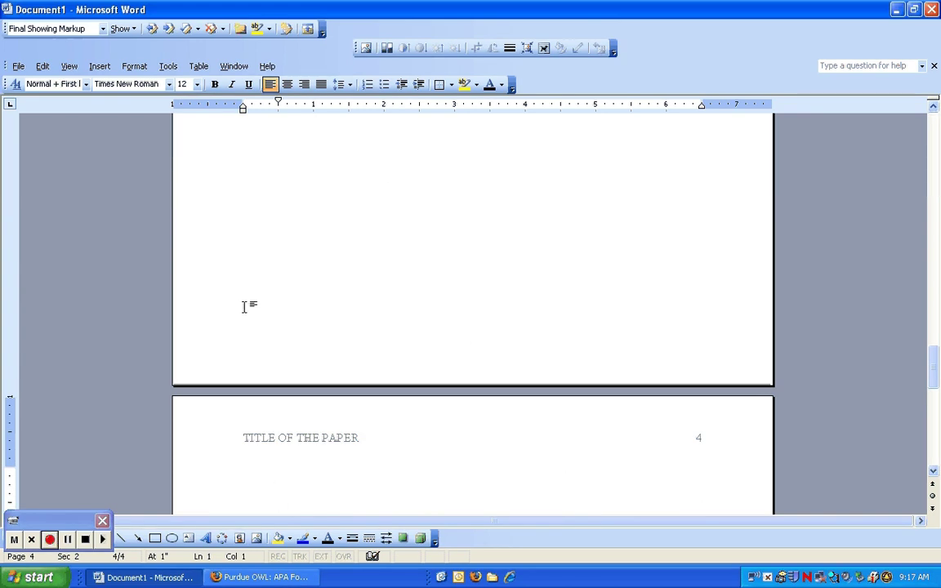
{"action": "key", "text": "BackSpace"}
{"action": "scroll", "coordinate": [270, 298], "scroll_direction": "up", "scroll_amount": 1}
{"action": "key", "text": "BackSpace"}
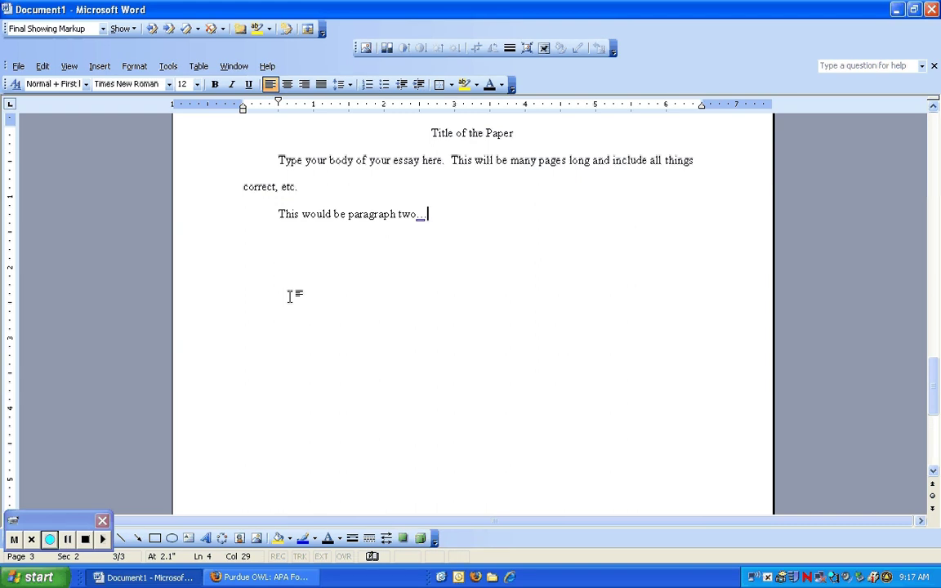
{"action": "key", "text": "Return"}
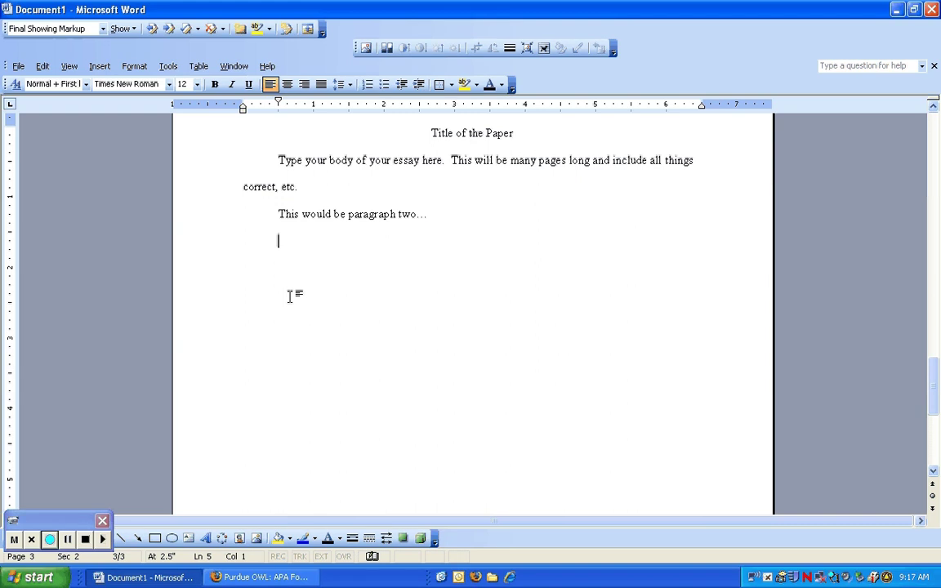
Give the empty line below the second body paragraph a 0.5" hanging indent.
{"action": "left_click", "coordinate": [135, 67]}
{"action": "left_click", "coordinate": [163, 99]}
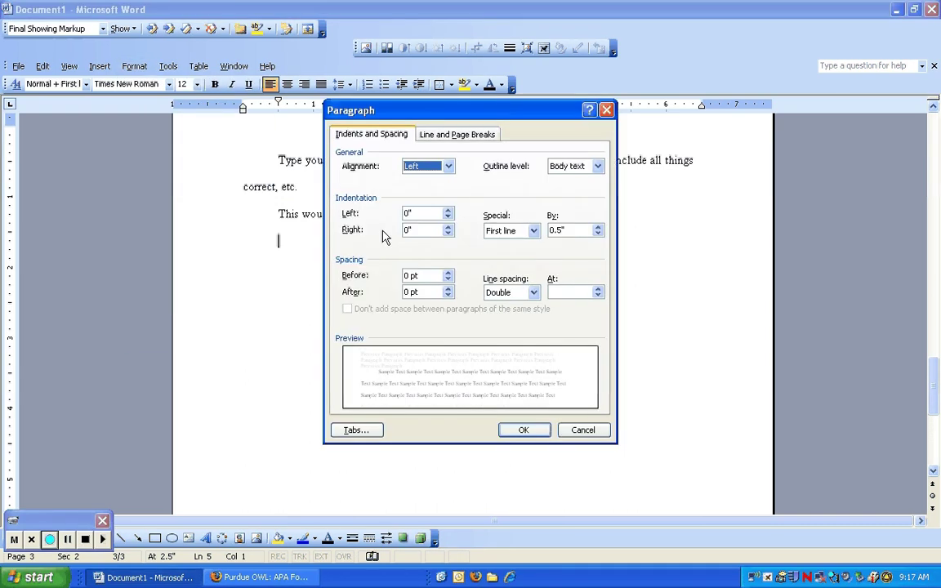
{"action": "left_click", "coordinate": [533, 231]}
{"action": "left_click", "coordinate": [498, 245]}
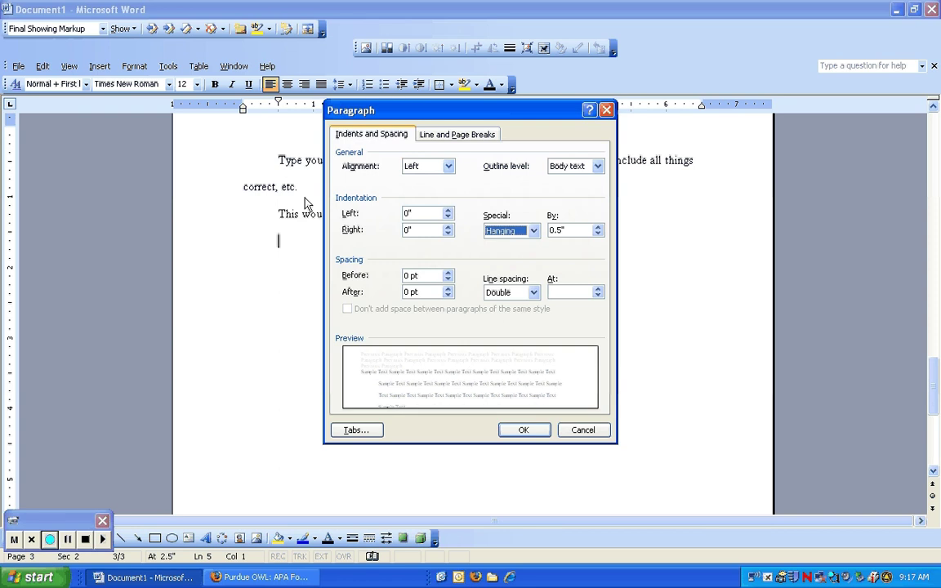
{"action": "left_click", "coordinate": [538, 432]}
{"action": "left_click", "coordinate": [135, 67]}
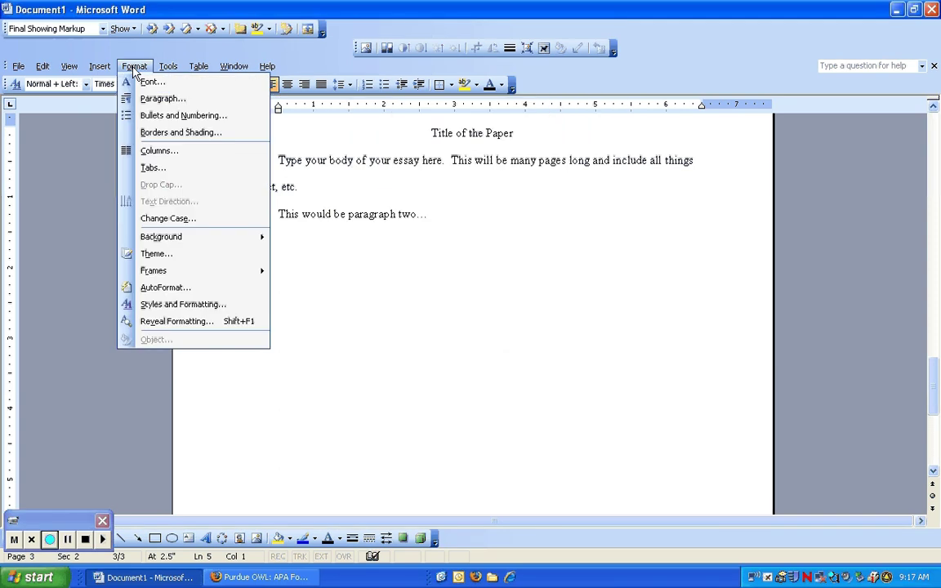
{"action": "left_click", "coordinate": [163, 99]}
{"action": "key", "text": "Return"}
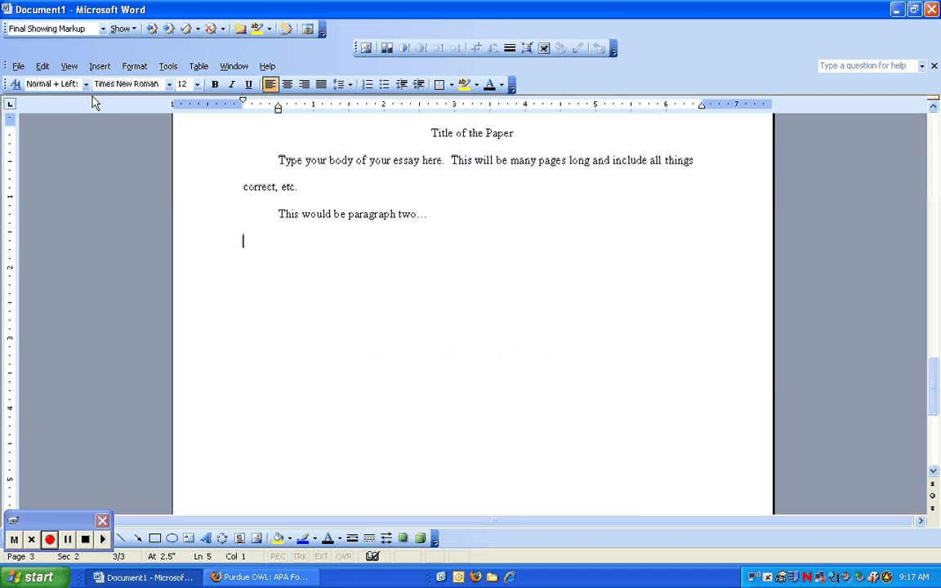
Insert a page break at the empty line below the second body paragraph.
{"action": "left_click", "coordinate": [100, 66]}
{"action": "left_click", "coordinate": [130, 80]}
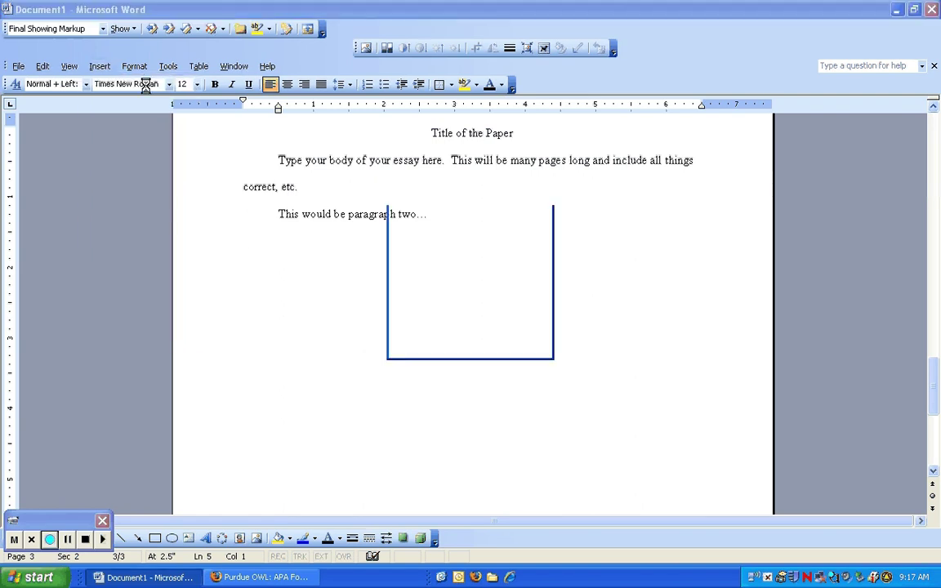
{"action": "left_click", "coordinate": [454, 343]}
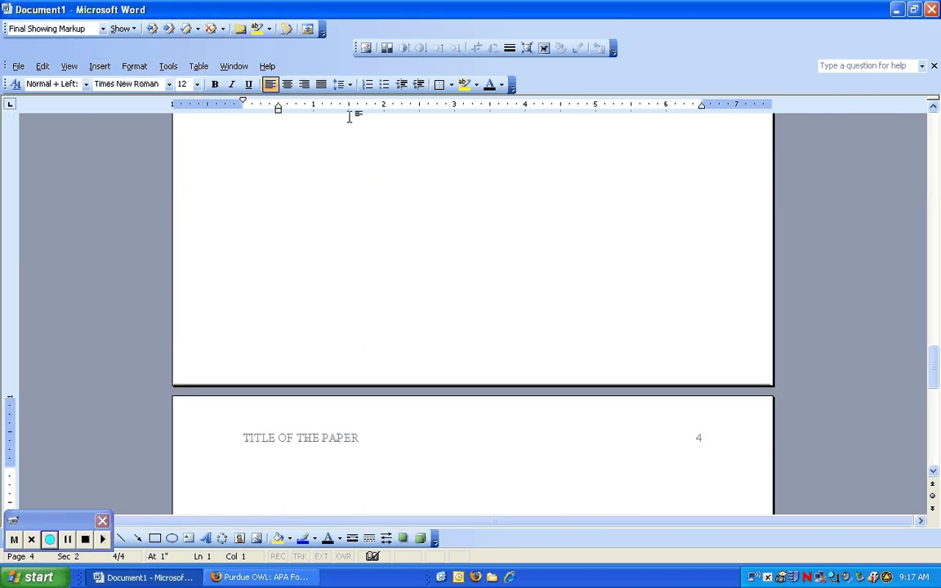
Add the centered heading "References" at the start of page 4 and left-align a new line below it.
{"action": "left_click", "coordinate": [304, 84]}
{"action": "left_click", "coordinate": [287, 84]}
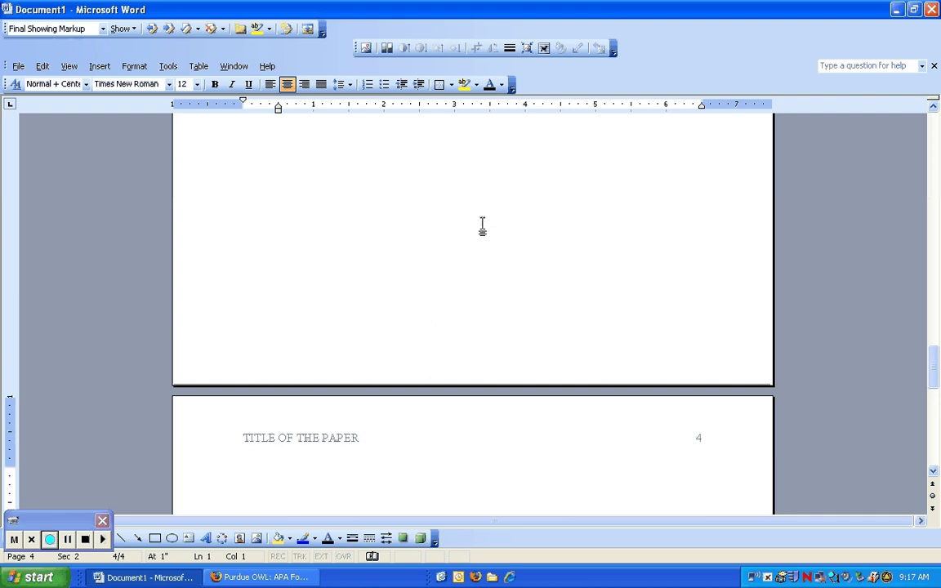
{"action": "type", "text": "References"}
{"action": "key", "text": "Return"}
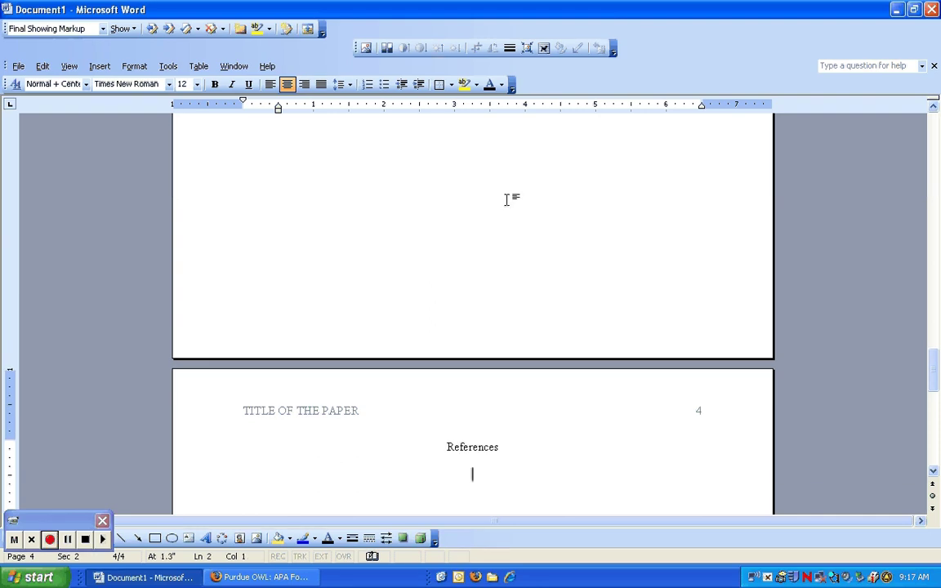
{"action": "left_click", "coordinate": [270, 84]}
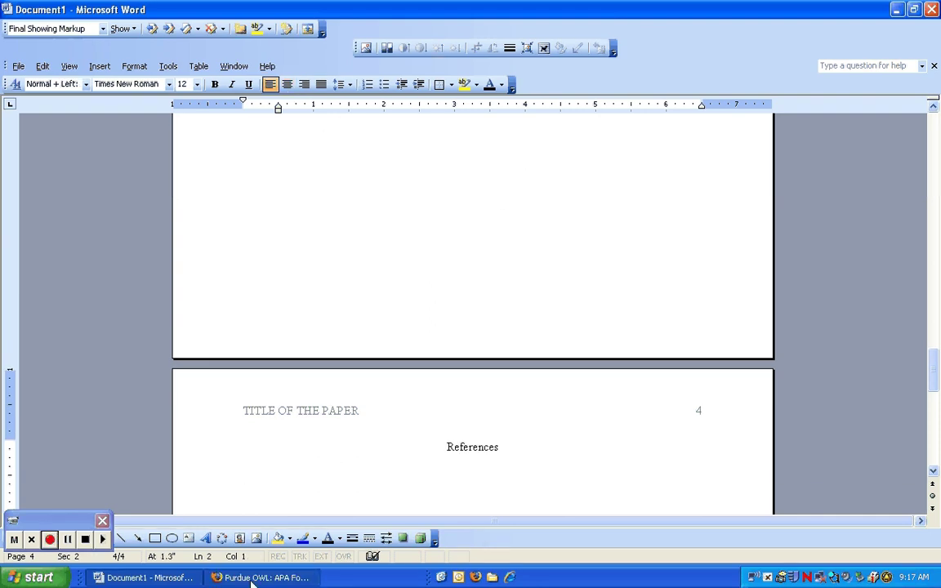
Switch to Firefox and read the Purdue OWL page "Reference List: Basic Rules" in the APA Formatting and Style Guide.
{"action": "left_click", "coordinate": [256, 577]}
{"action": "scroll", "coordinate": [458, 263], "scroll_direction": "down", "scroll_amount": 5}
{"action": "scroll", "coordinate": [294, 307], "scroll_direction": "up", "scroll_amount": 6}
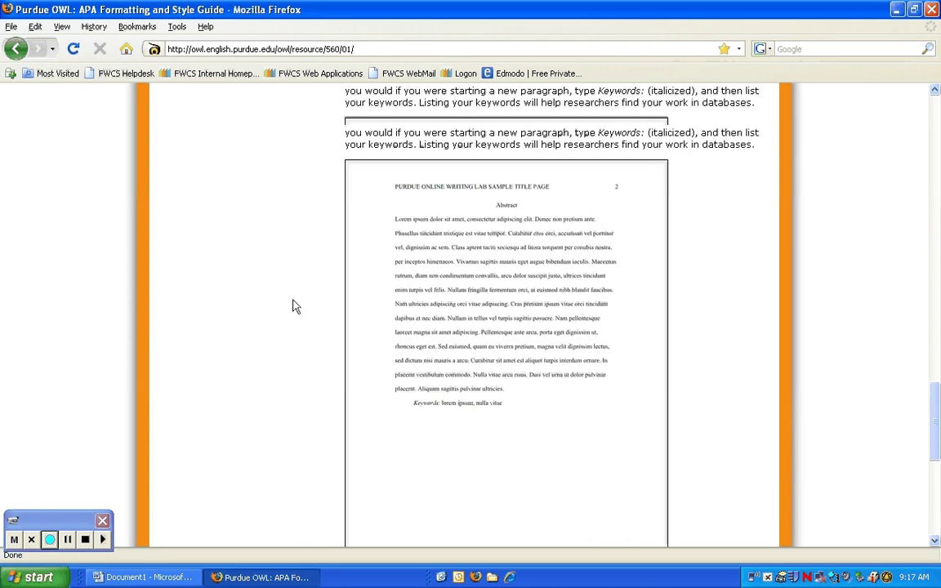
{"action": "scroll", "coordinate": [319, 321], "scroll_direction": "up", "scroll_amount": 3}
{"action": "left_click", "coordinate": [126, 579]}
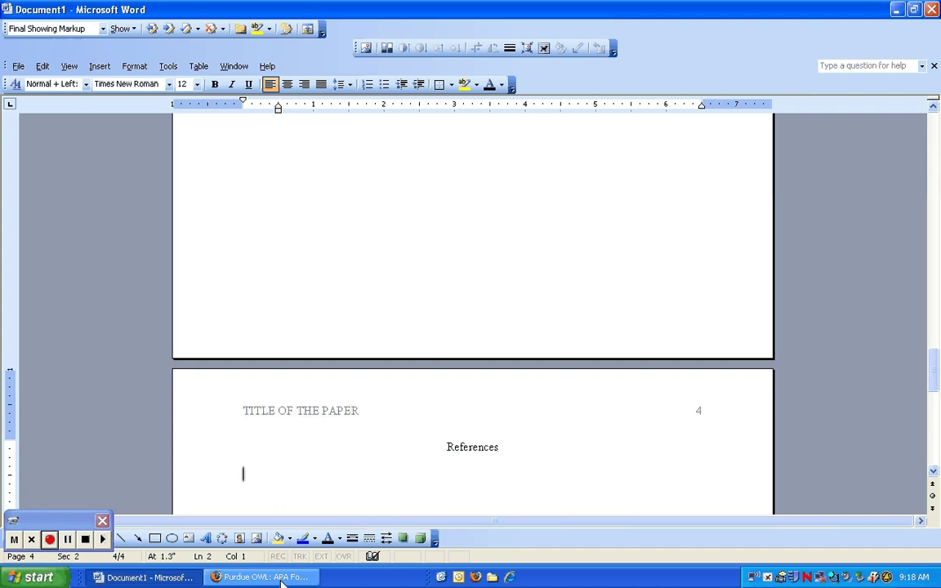
{"action": "left_click", "coordinate": [255, 577]}
{"action": "scroll", "coordinate": [245, 450], "scroll_direction": "up", "scroll_amount": 6}
{"action": "scroll", "coordinate": [164, 441], "scroll_direction": "up", "scroll_amount": 8}
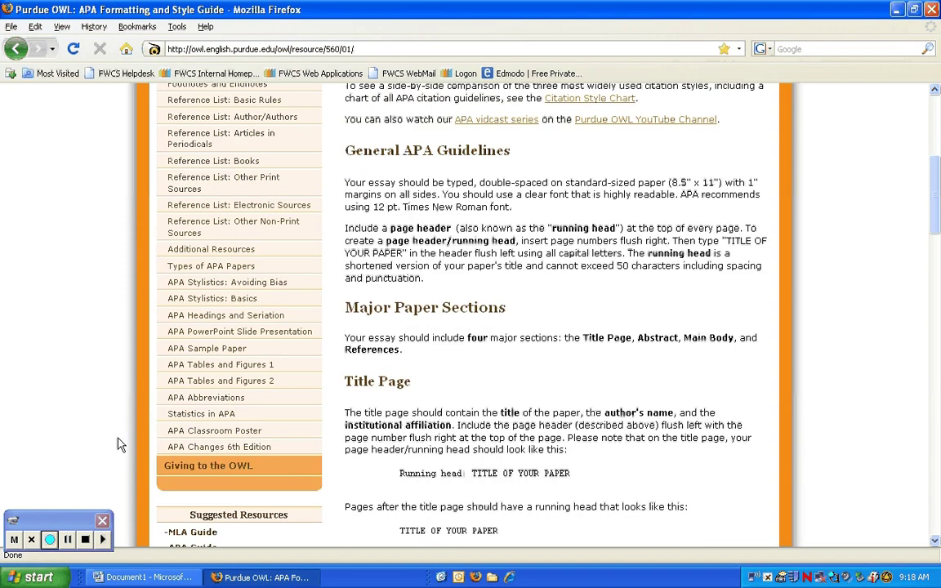
{"action": "scroll", "coordinate": [140, 403], "scroll_direction": "down", "scroll_amount": 3}
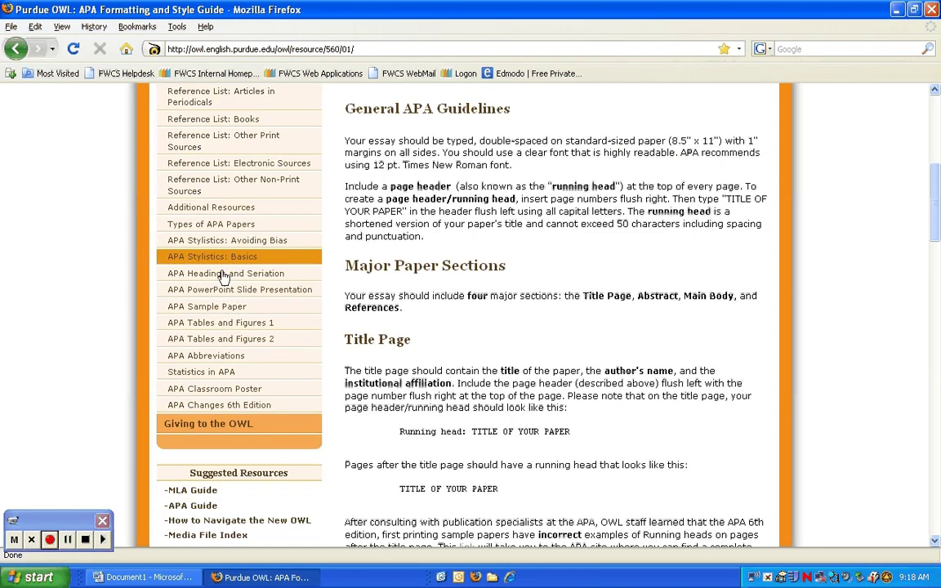
{"action": "scroll", "coordinate": [111, 243], "scroll_direction": "up", "scroll_amount": 1}
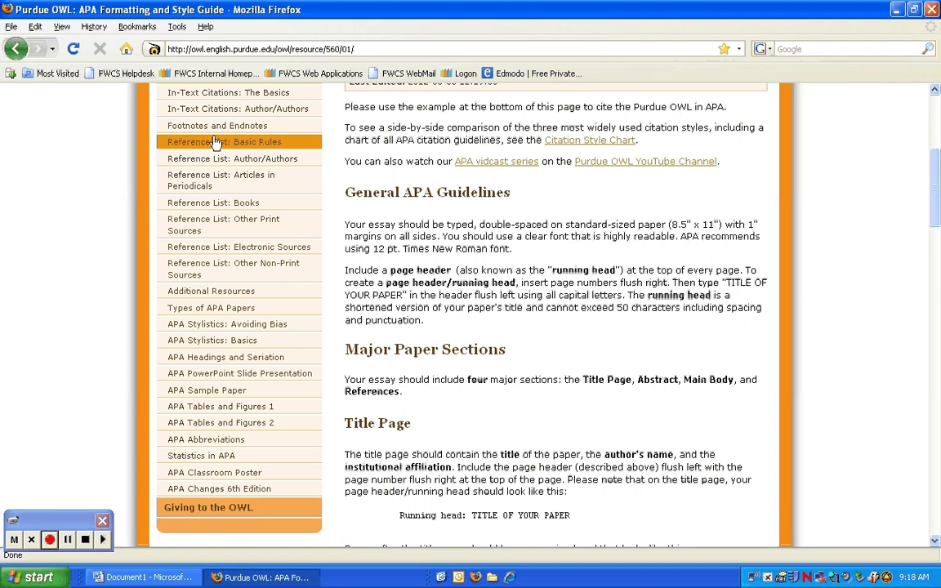
{"action": "left_click", "coordinate": [219, 143]}
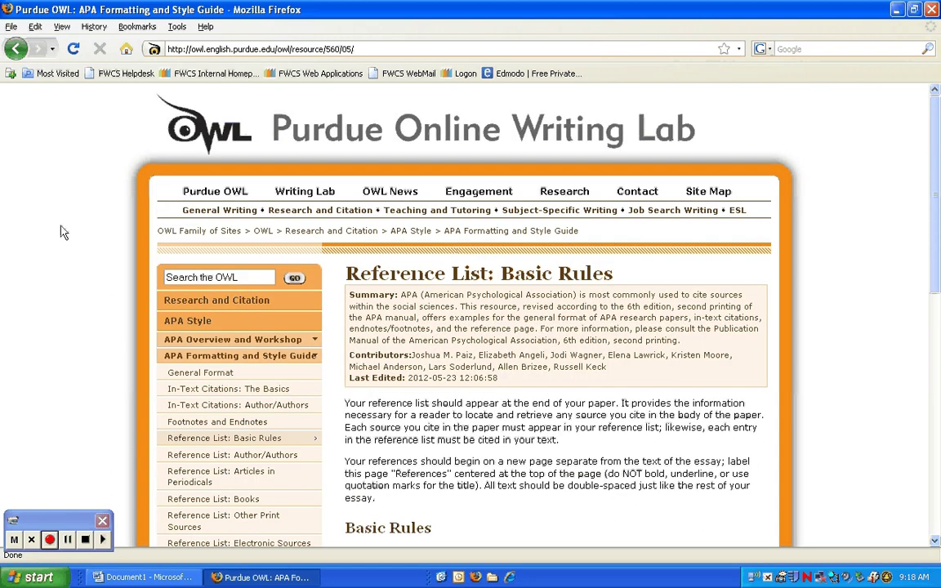
{"action": "scroll", "coordinate": [436, 279], "scroll_direction": "down", "scroll_amount": 15}
{"action": "scroll", "coordinate": [435, 279], "scroll_direction": "up", "scroll_amount": 10}
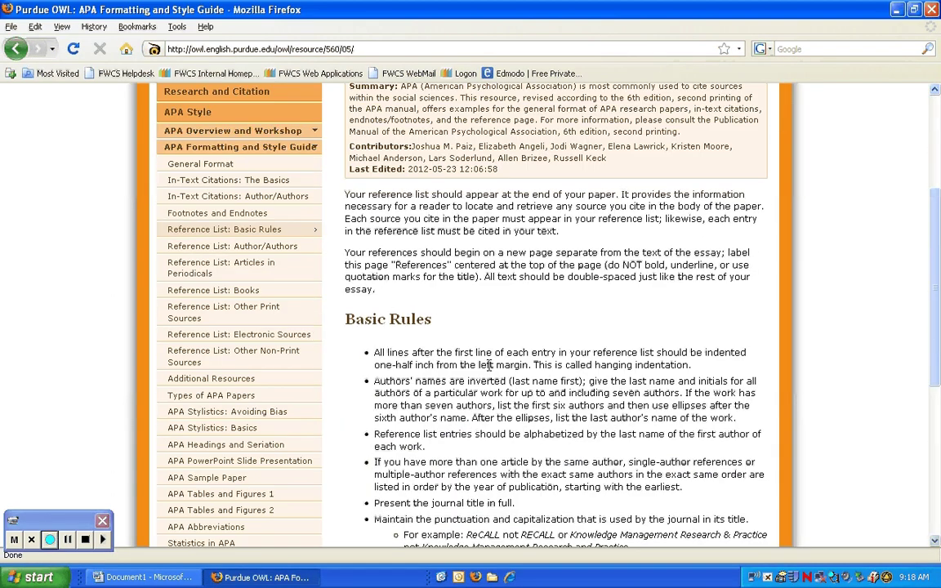
Examine the citation examples on the "Reference List: Author/Authors" and "Reference List: Articles in Periodicals" pages.
{"action": "left_click", "coordinate": [196, 287]}
{"action": "scroll", "coordinate": [531, 306], "scroll_direction": "down", "scroll_amount": 4}
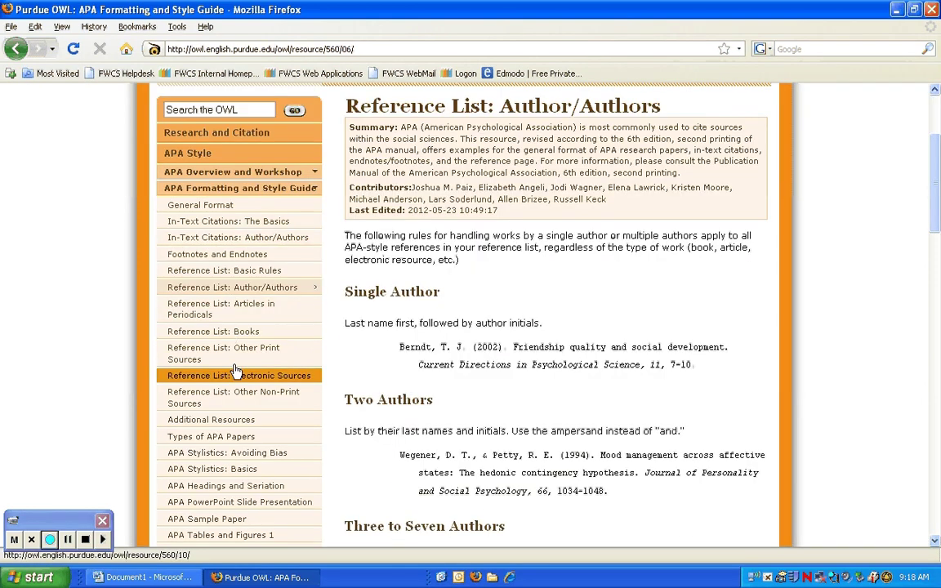
{"action": "left_click", "coordinate": [255, 315]}
{"action": "scroll", "coordinate": [519, 321], "scroll_direction": "down", "scroll_amount": 20}
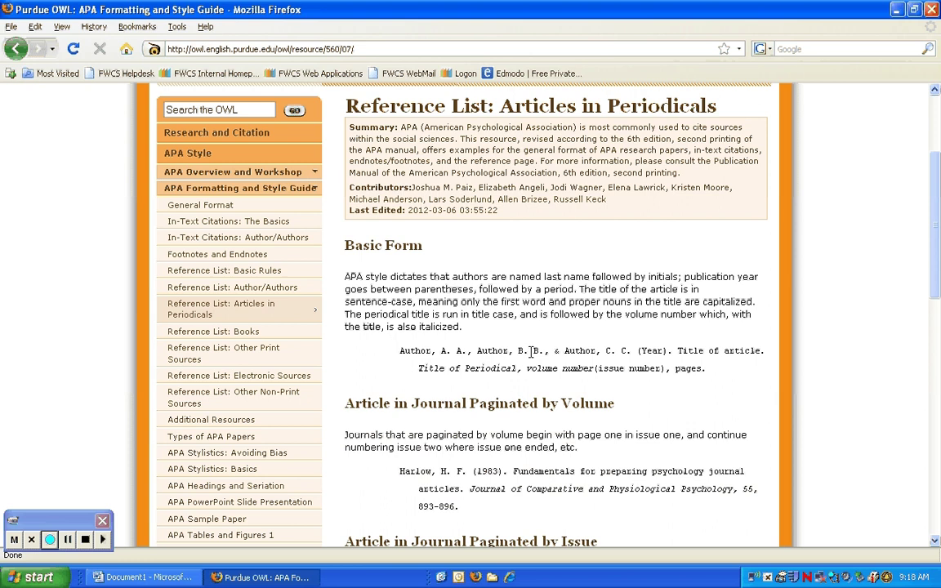
{"action": "scroll", "coordinate": [533, 331], "scroll_direction": "up", "scroll_amount": 7}
{"action": "scroll", "coordinate": [533, 330], "scroll_direction": "up", "scroll_amount": 3}
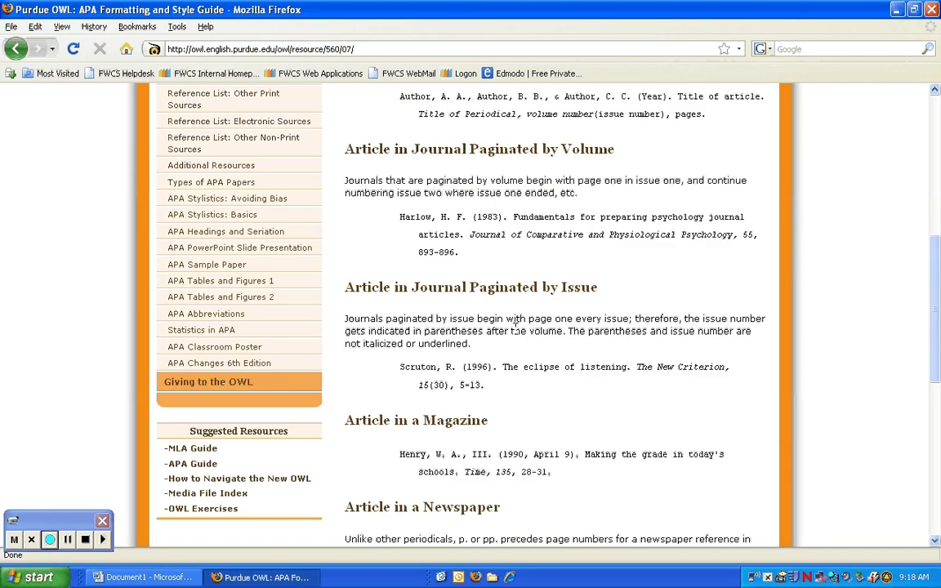
{"action": "scroll", "coordinate": [290, 372], "scroll_direction": "up", "scroll_amount": 4}
Open the "Reference List: Author/Authors" page and copy the full example citation under Single Author.
{"action": "left_click", "coordinate": [256, 160]}
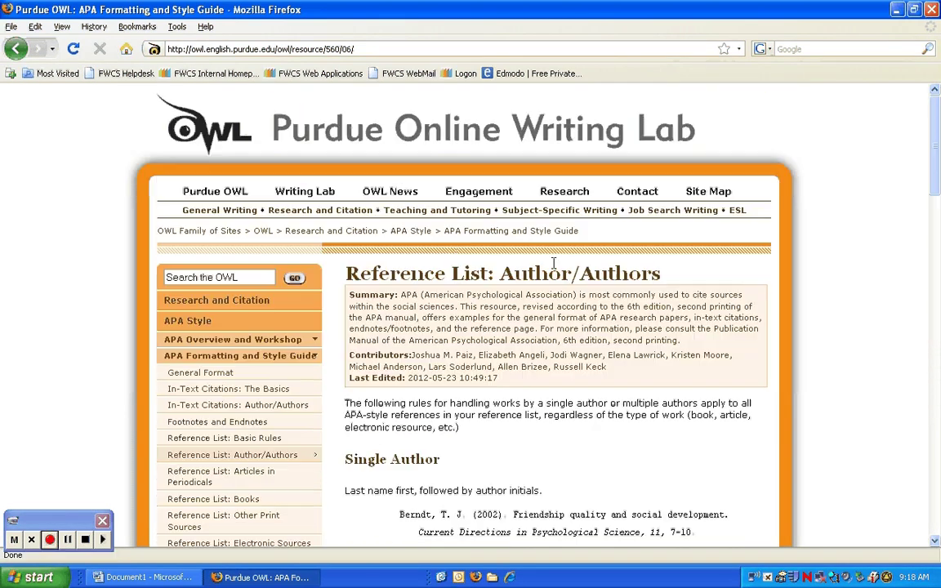
{"action": "scroll", "coordinate": [493, 388], "scroll_direction": "down", "scroll_amount": 3}
{"action": "left_click_drag", "start_coordinate": [697, 407], "coordinate": [394, 391]}
{"action": "right_click", "coordinate": [454, 400]}
{"action": "left_click", "coordinate": [466, 401]}
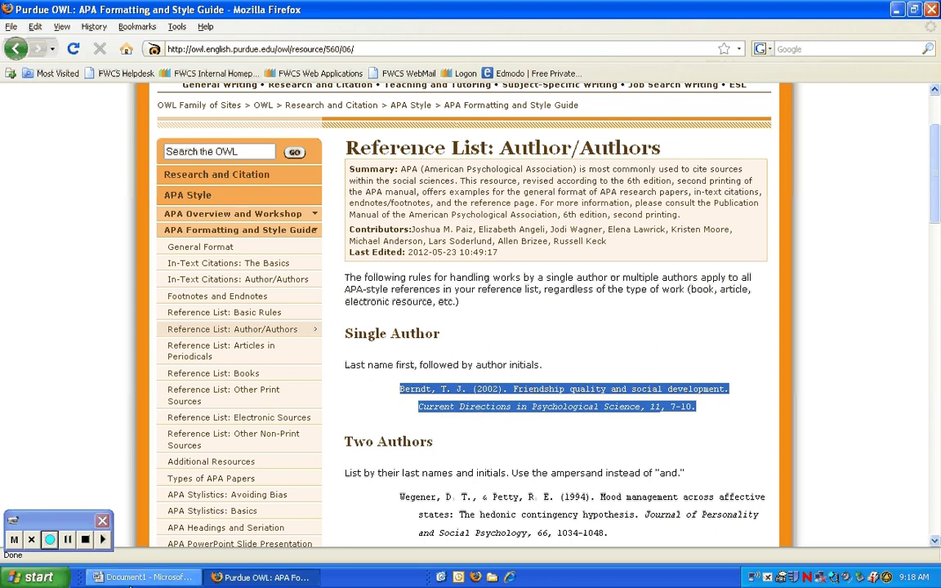
Switch to Word and paste the copied citation on the line below the "References" heading, matching the destination formatting.
{"action": "key", "text": "alt+Tab"}
{"action": "right_click", "coordinate": [264, 477]}
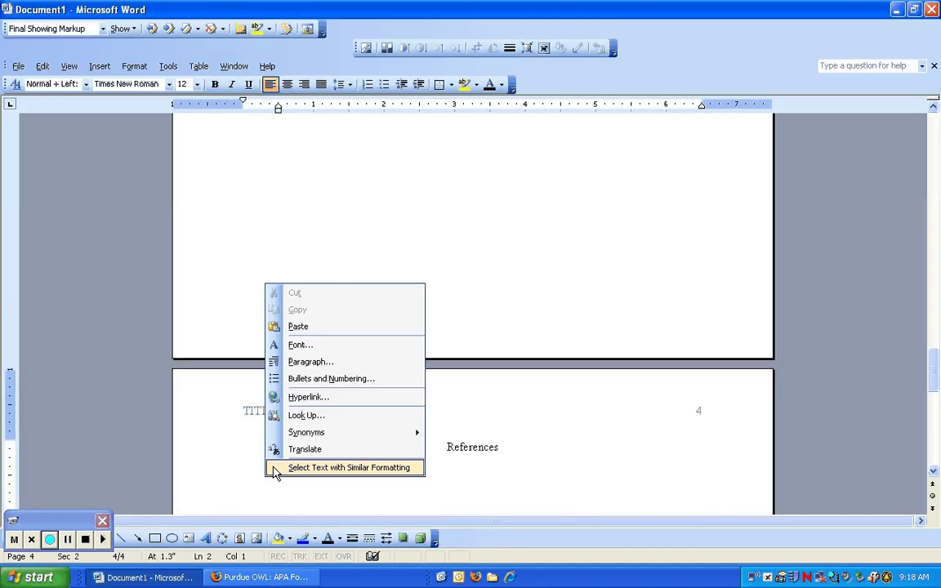
{"action": "left_click", "coordinate": [340, 327]}
{"action": "left_click", "coordinate": [442, 412]}
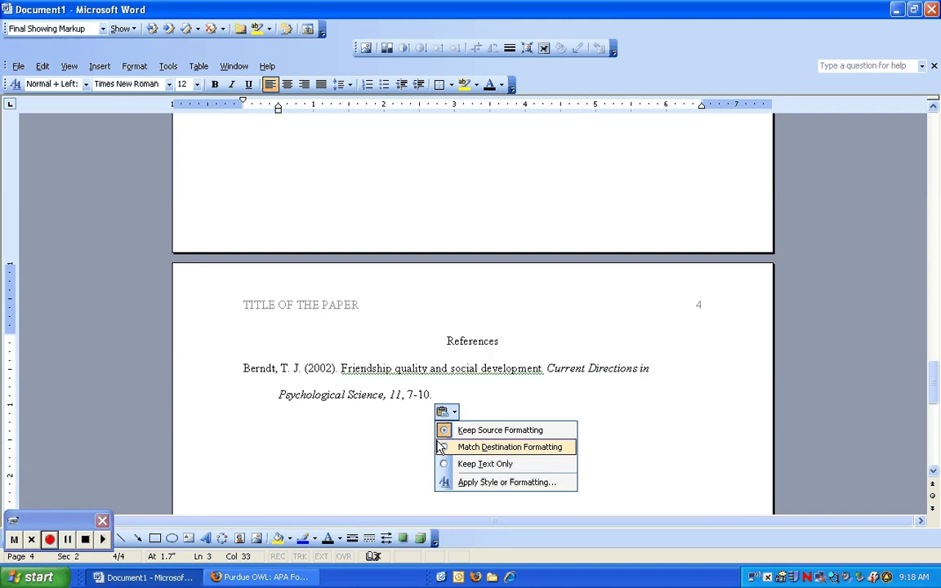
{"action": "left_click", "coordinate": [446, 447]}
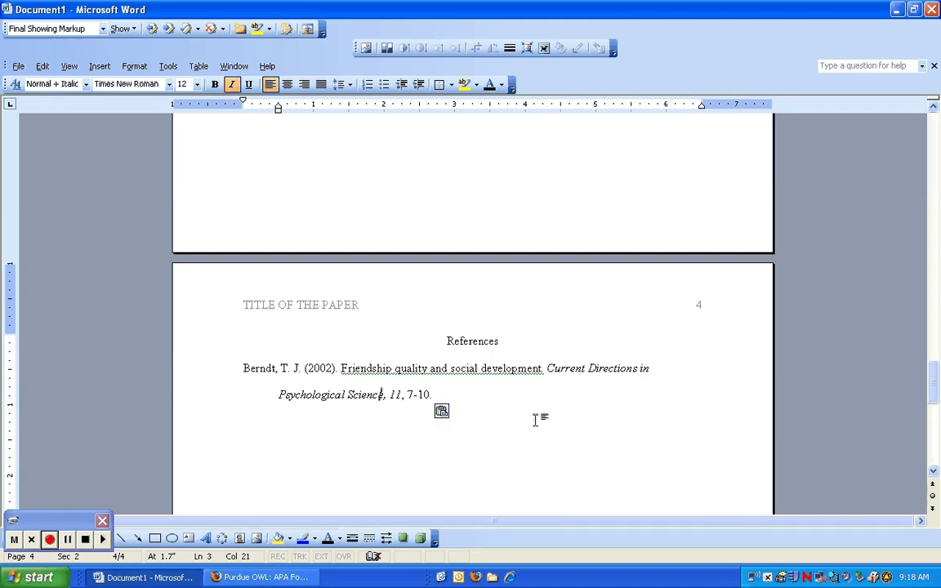
Start a new line after the end of the pasted reference entry.
{"action": "key", "text": "Return"}
{"action": "left_click", "coordinate": [277, 394]}
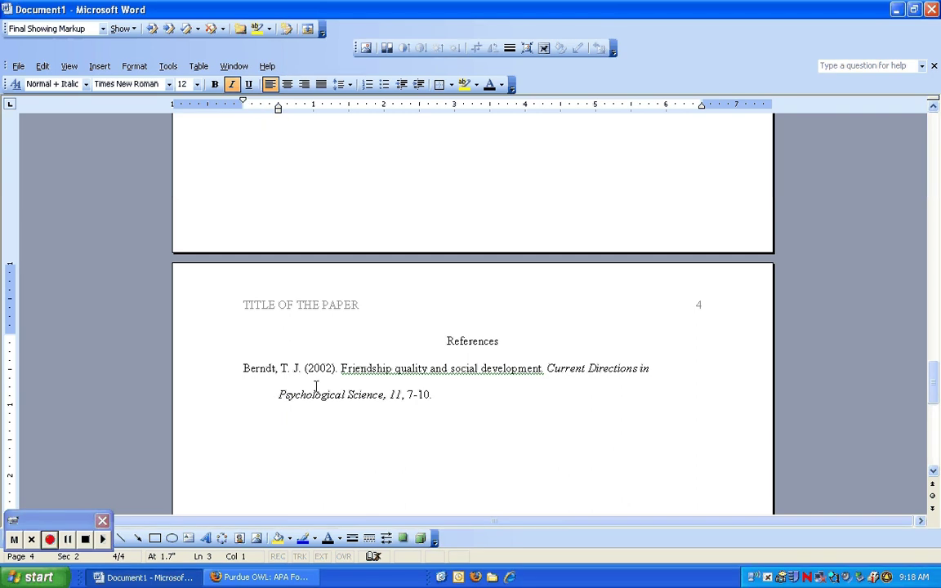
{"action": "left_click", "coordinate": [460, 401]}
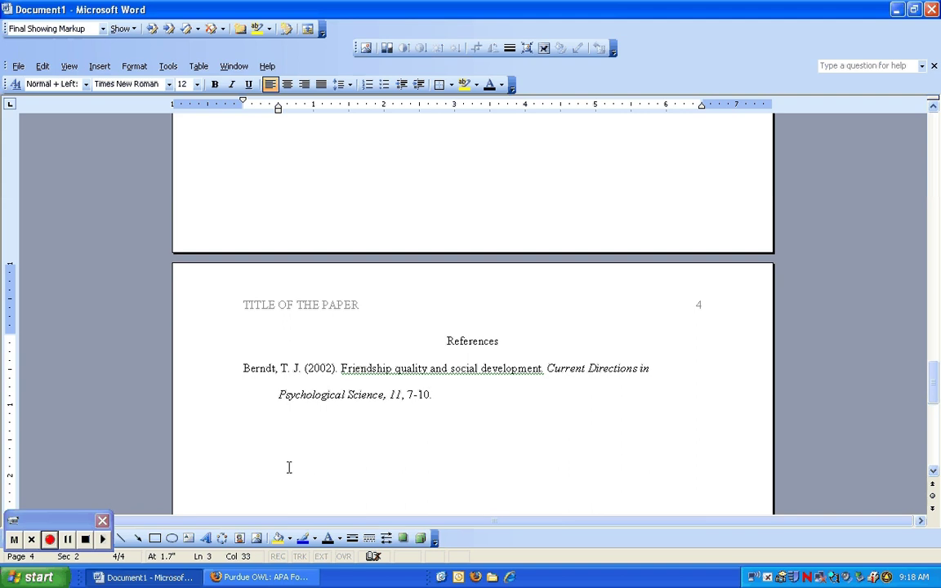
{"action": "key", "text": "Return"}
{"action": "key", "text": "Return"}
{"action": "key", "text": "BackSpace"}
{"action": "key", "text": "BackSpace"}
{"action": "key", "text": "Return"}
{"action": "left_click_drag", "start_coordinate": [240, 368], "coordinate": [457, 409]}
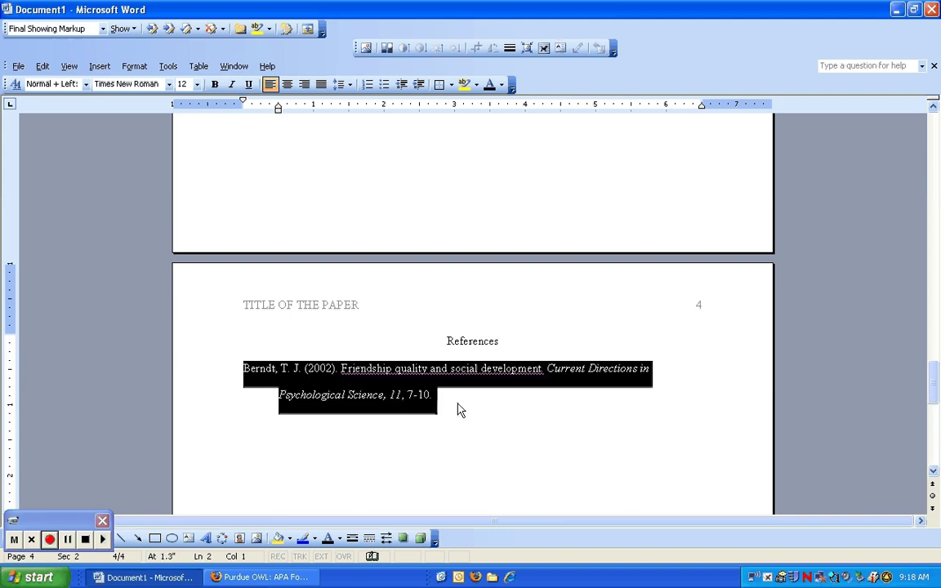
{"action": "left_click", "coordinate": [358, 438]}
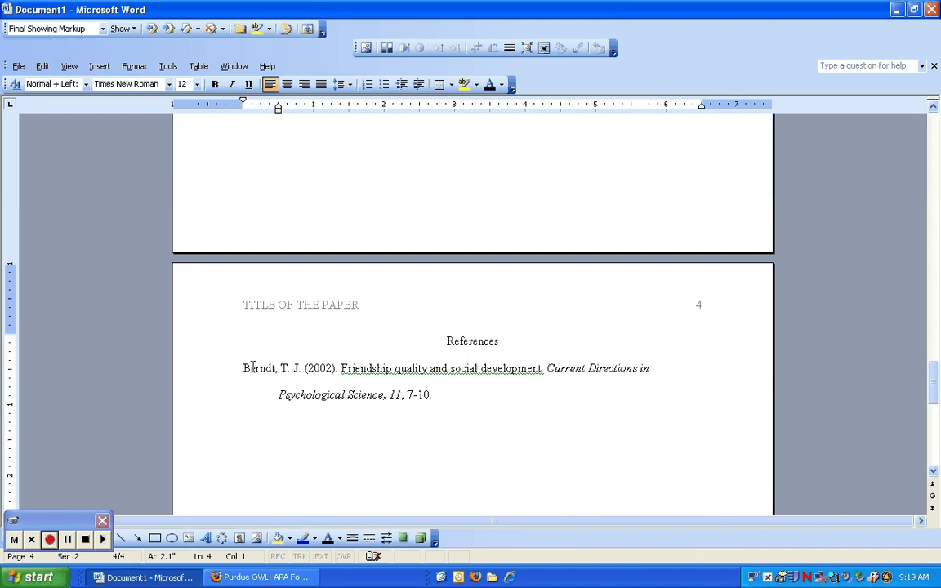
{"action": "scroll", "coordinate": [248, 368], "scroll_direction": "down", "scroll_amount": 1}
{"action": "scroll", "coordinate": [322, 298], "scroll_direction": "up", "scroll_amount": 2}
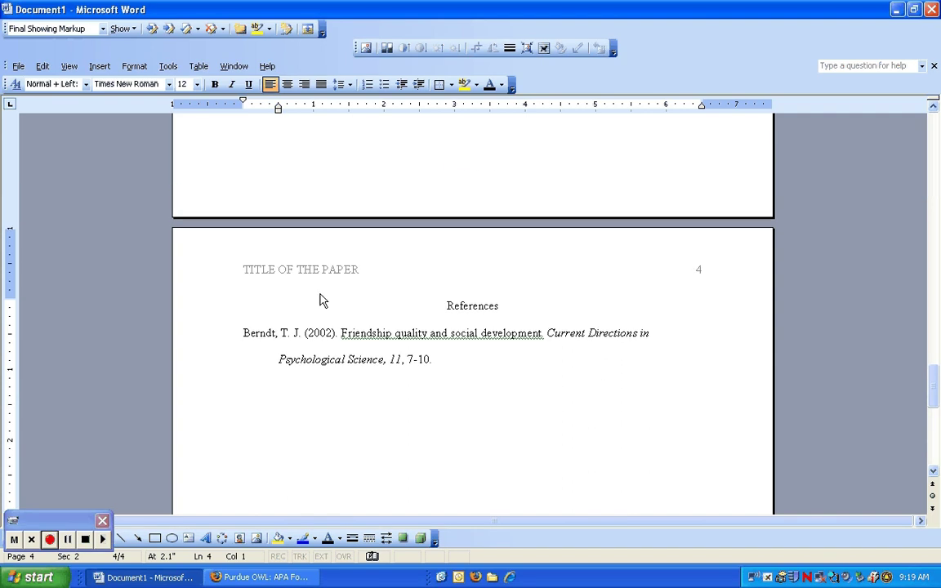
Review the paper from the title page through the abstract and body pages, ending on the empty line below the reference entry.
{"action": "scroll", "coordinate": [342, 278], "scroll_direction": "up", "scroll_amount": 20}
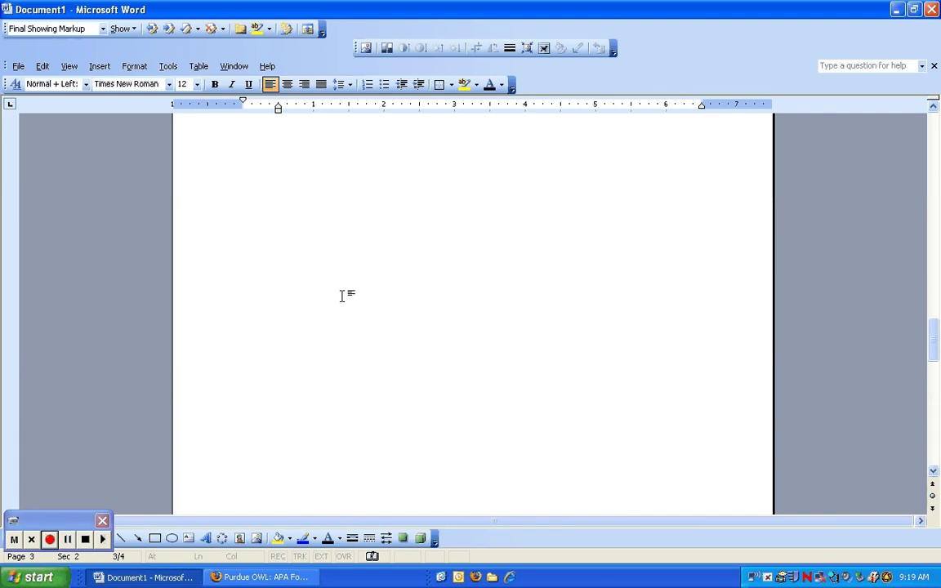
{"action": "scroll", "coordinate": [311, 326], "scroll_direction": "up", "scroll_amount": 15}
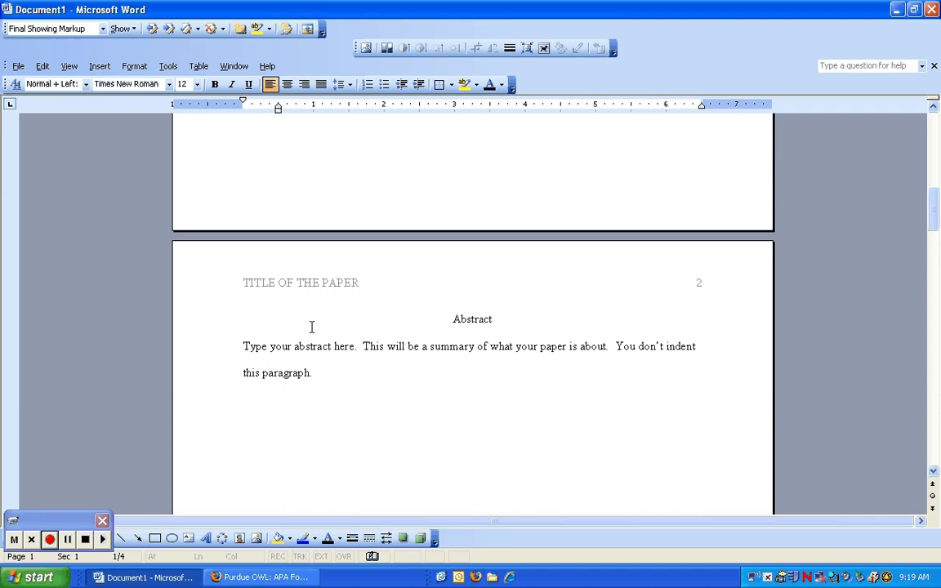
{"action": "right_click", "coordinate": [304, 313]}
{"action": "left_click", "coordinate": [360, 271]}
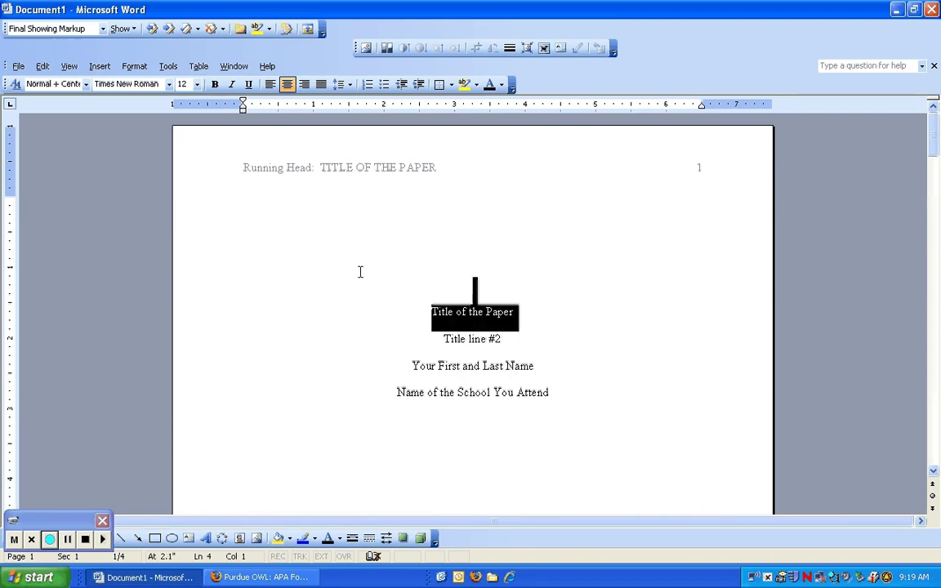
{"action": "left_click", "coordinate": [470, 260]}
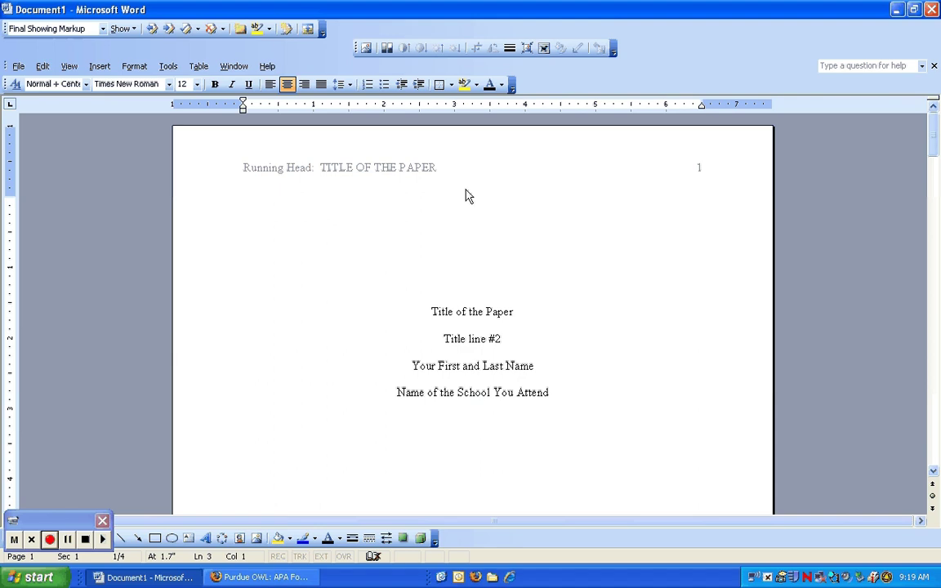
{"action": "scroll", "coordinate": [391, 249], "scroll_direction": "down", "scroll_amount": 3}
{"action": "scroll", "coordinate": [372, 266], "scroll_direction": "down", "scroll_amount": 8}
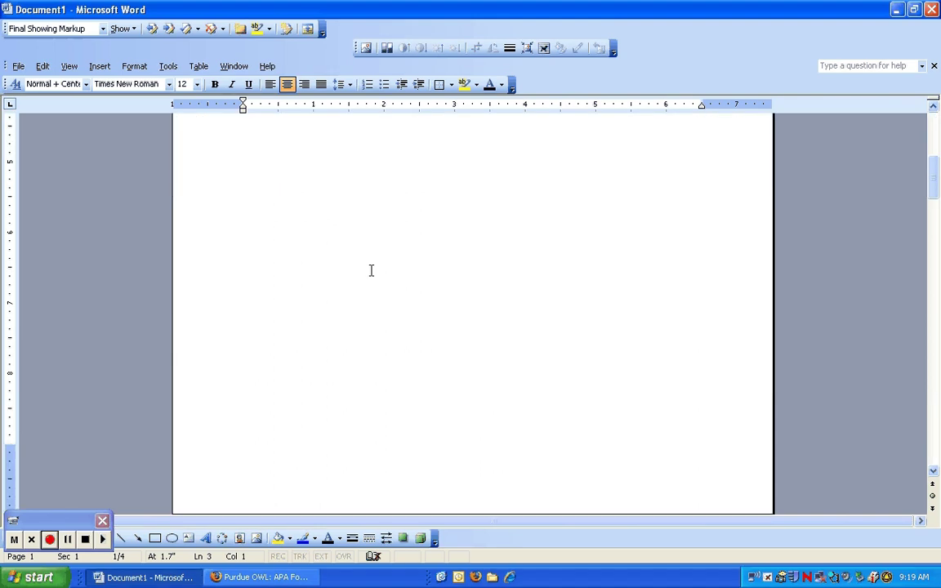
{"action": "scroll", "coordinate": [432, 235], "scroll_direction": "down", "scroll_amount": 4}
{"action": "scroll", "coordinate": [427, 240], "scroll_direction": "down", "scroll_amount": 15}
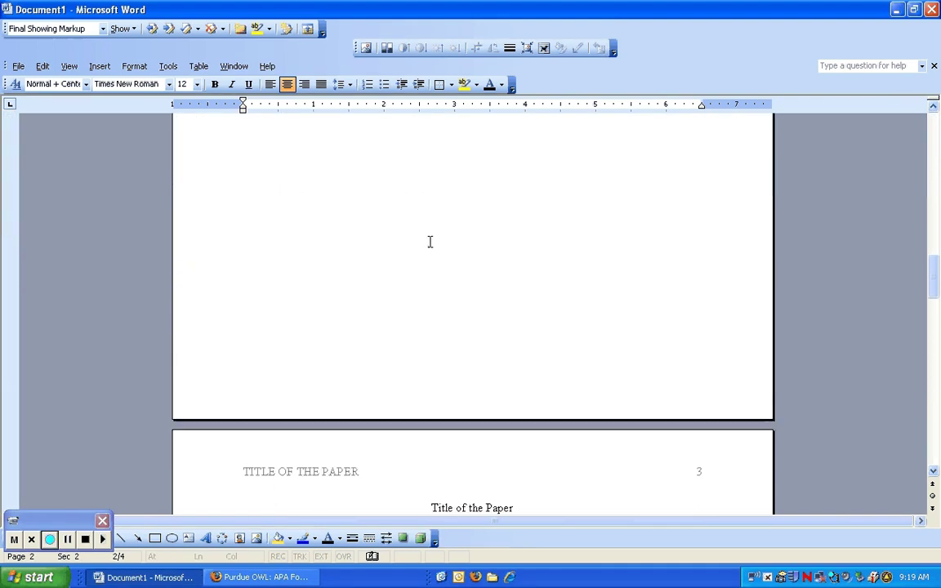
{"action": "scroll", "coordinate": [458, 214], "scroll_direction": "up", "scroll_amount": 2}
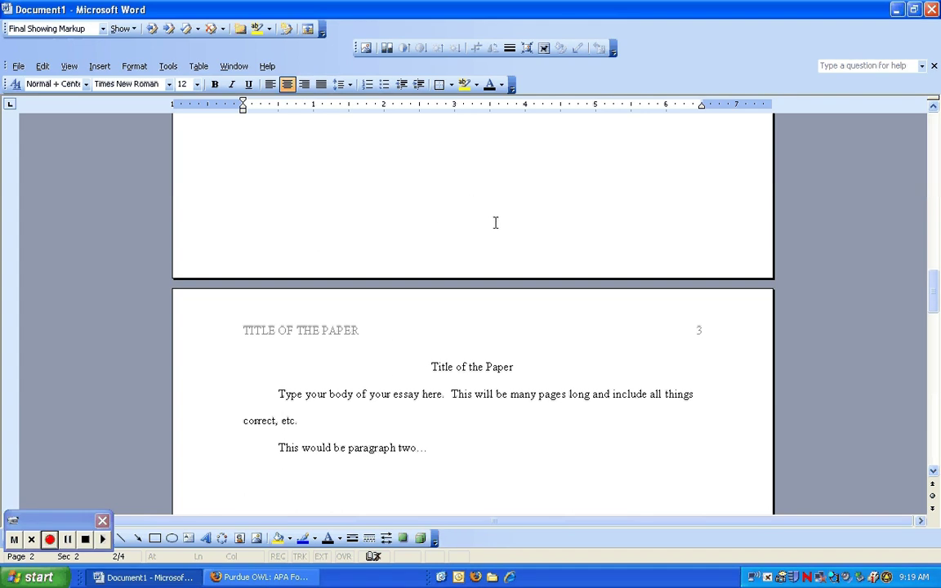
{"action": "scroll", "coordinate": [445, 236], "scroll_direction": "down", "scroll_amount": 20}
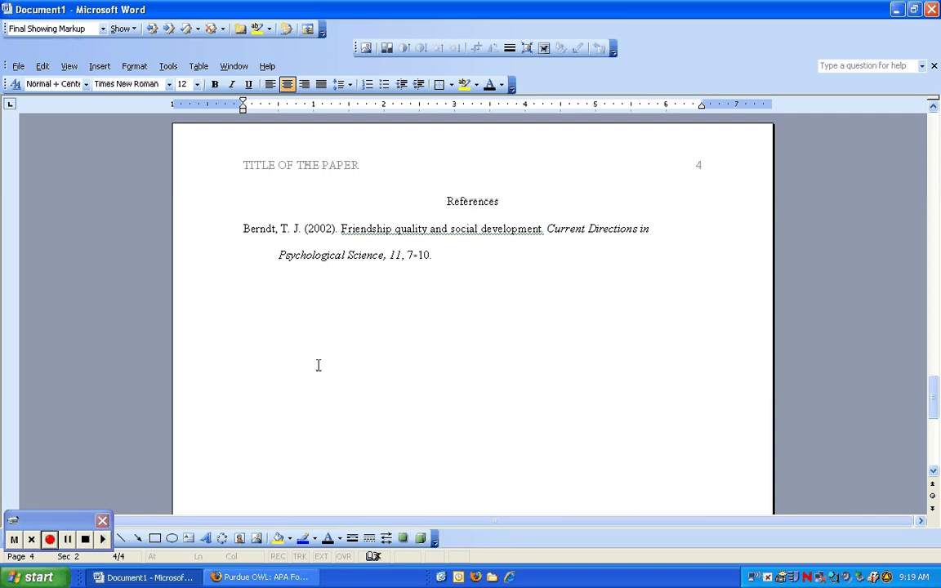
{"action": "left_click", "coordinate": [482, 281]}
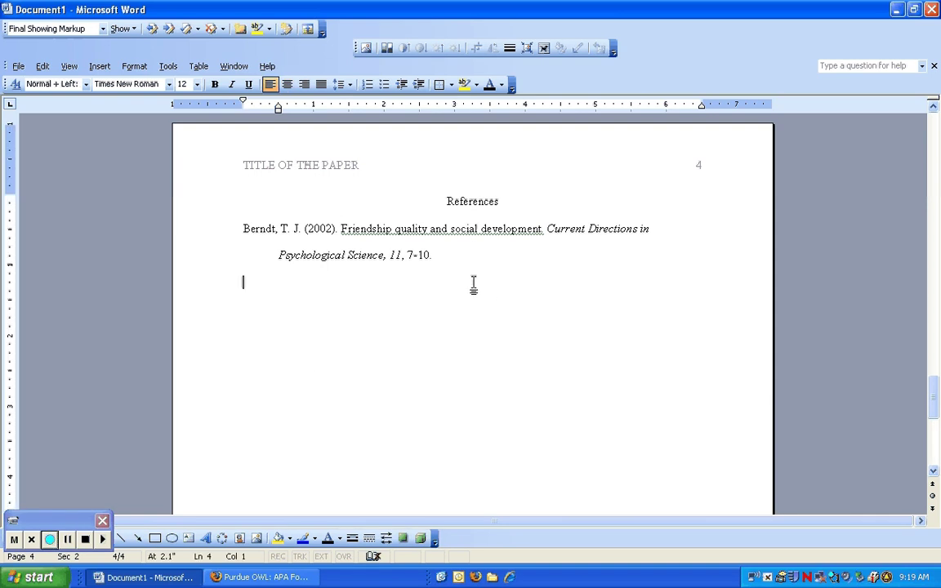